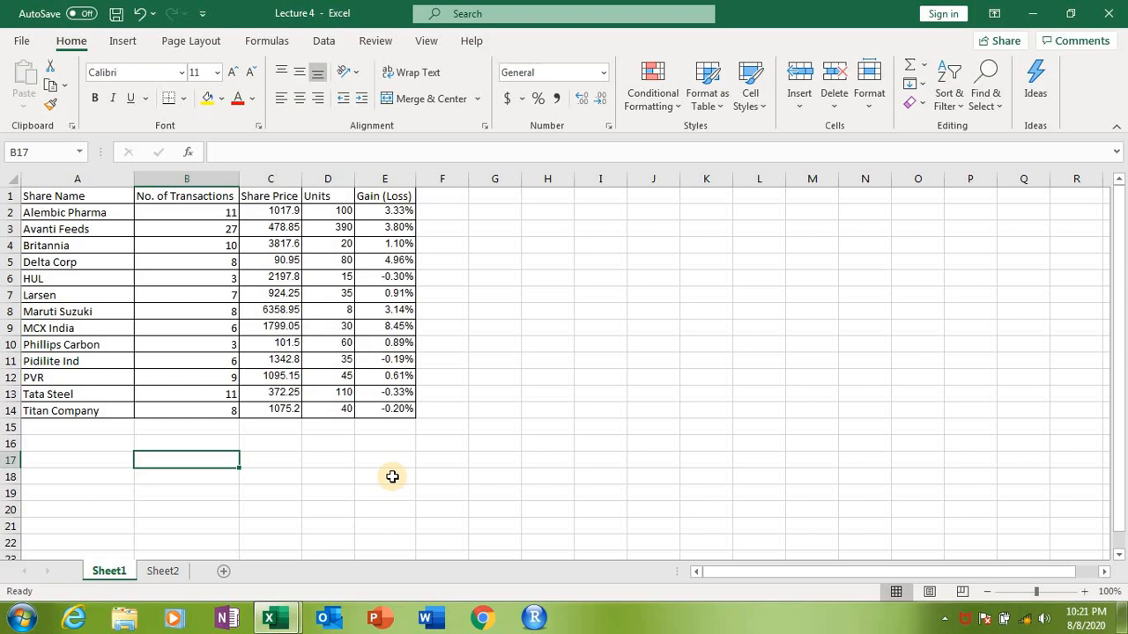
# Step: Enter 2+3 without a leading sign in cell H2
pyautogui.click(213, 440)
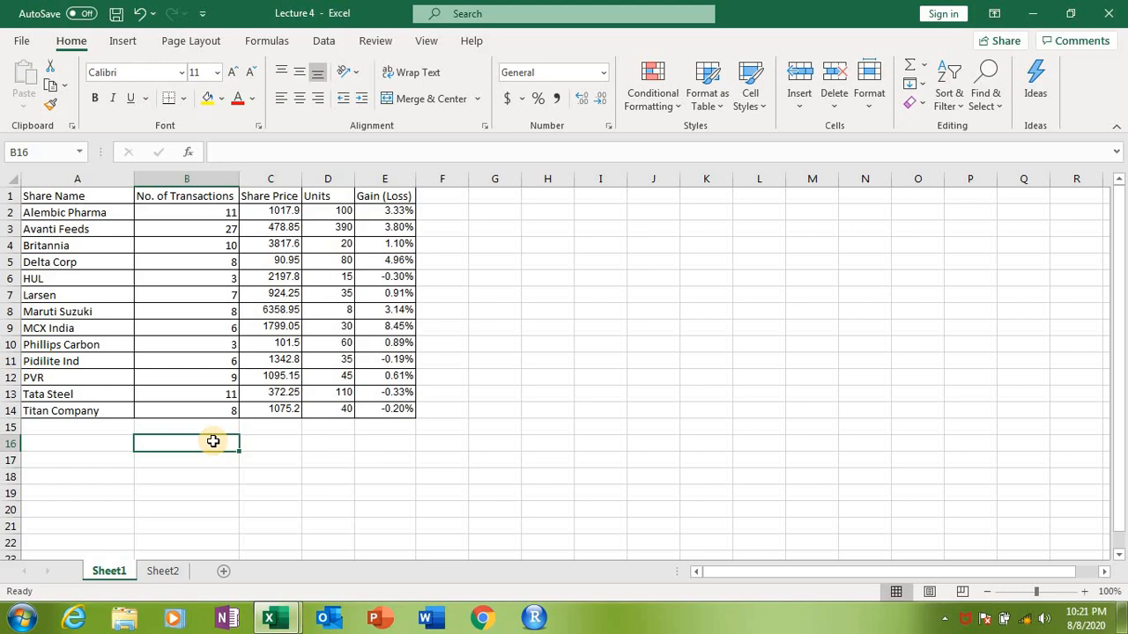
pyautogui.click(547, 210)
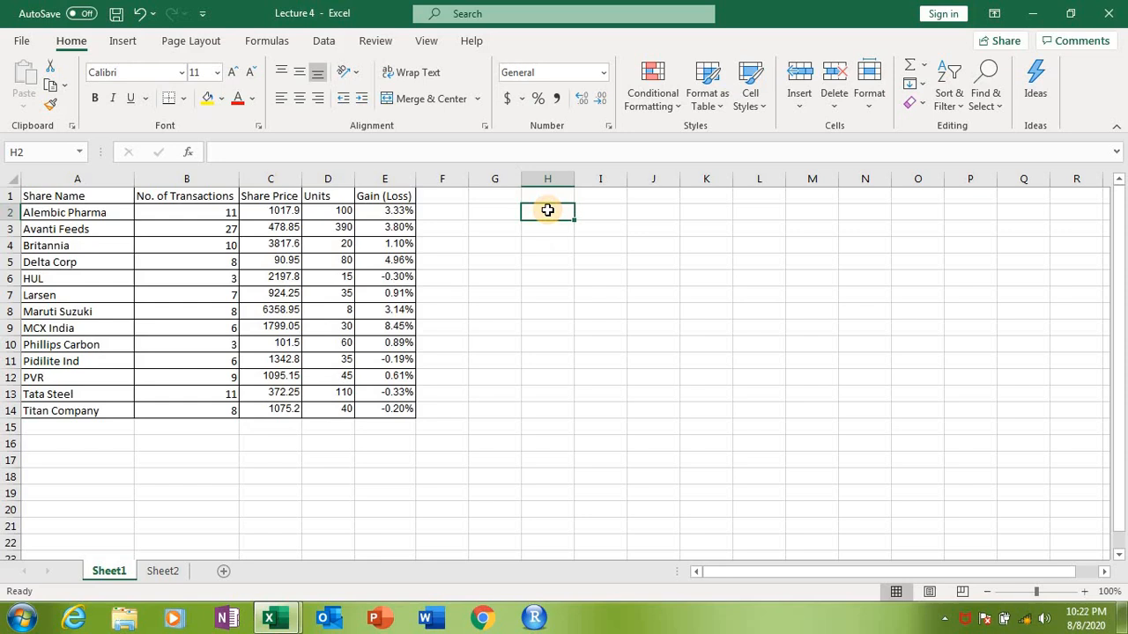
pyautogui.write('2')
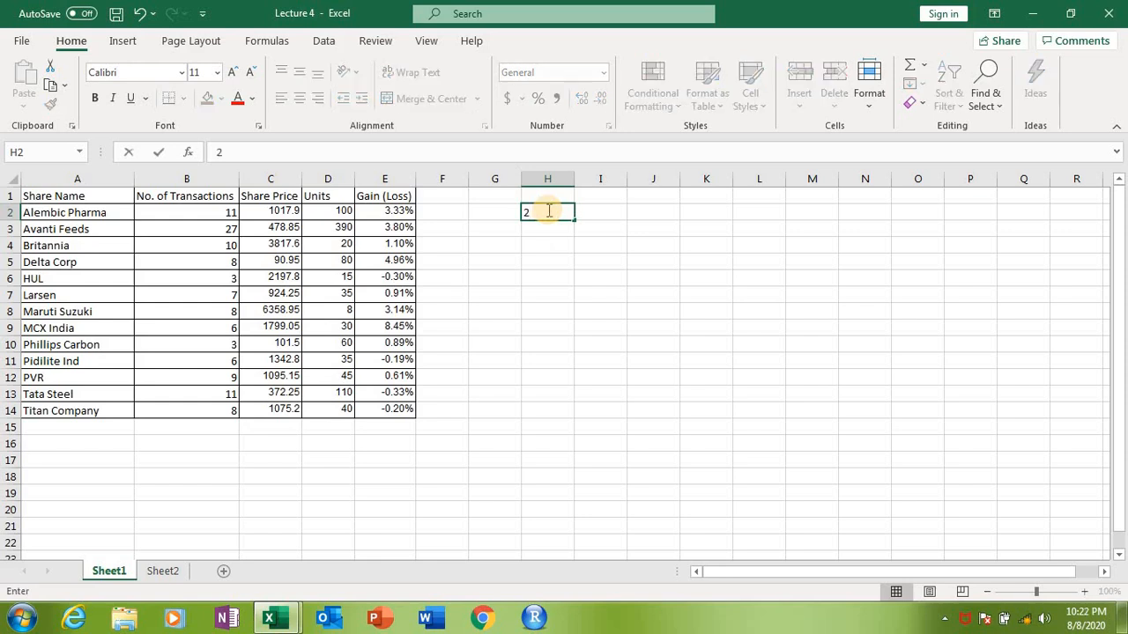
pyautogui.write('+3')
pyautogui.press('Return')
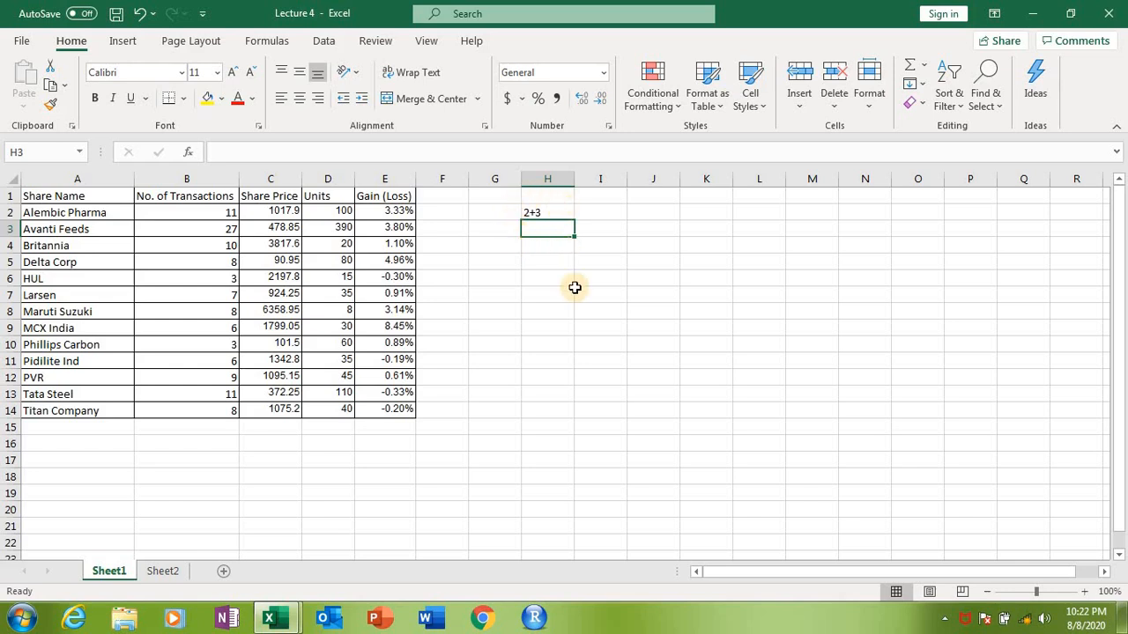
# Step: Enter the addition as +2+3 in cell H3 and as =2+3 in cell H4
pyautogui.write('+')
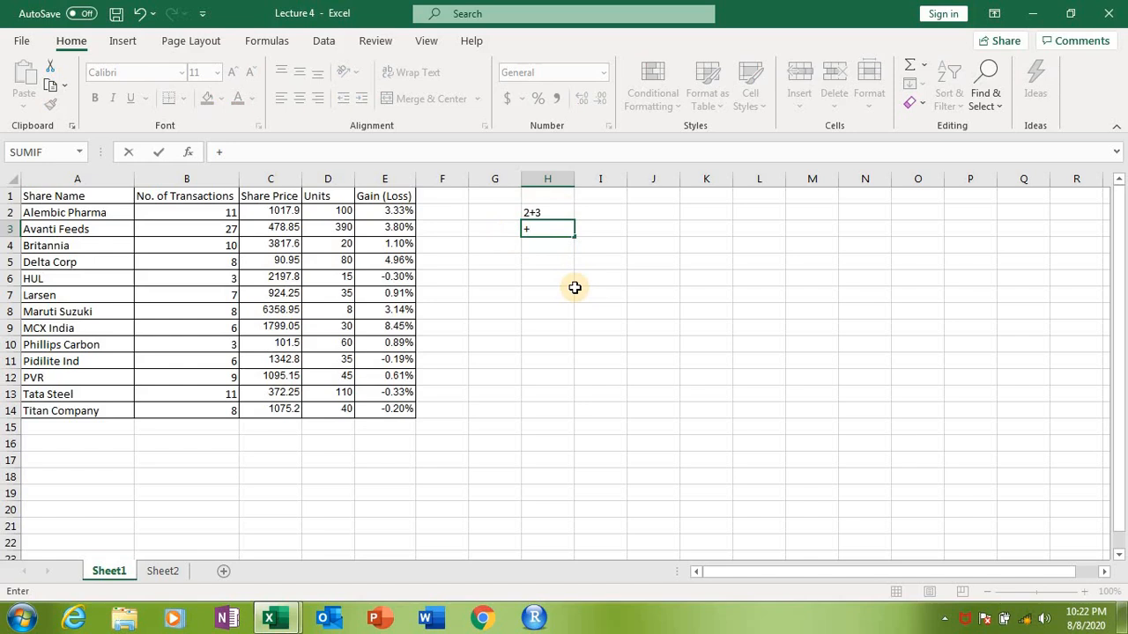
pyautogui.write('2+3')
pyautogui.press('Return')
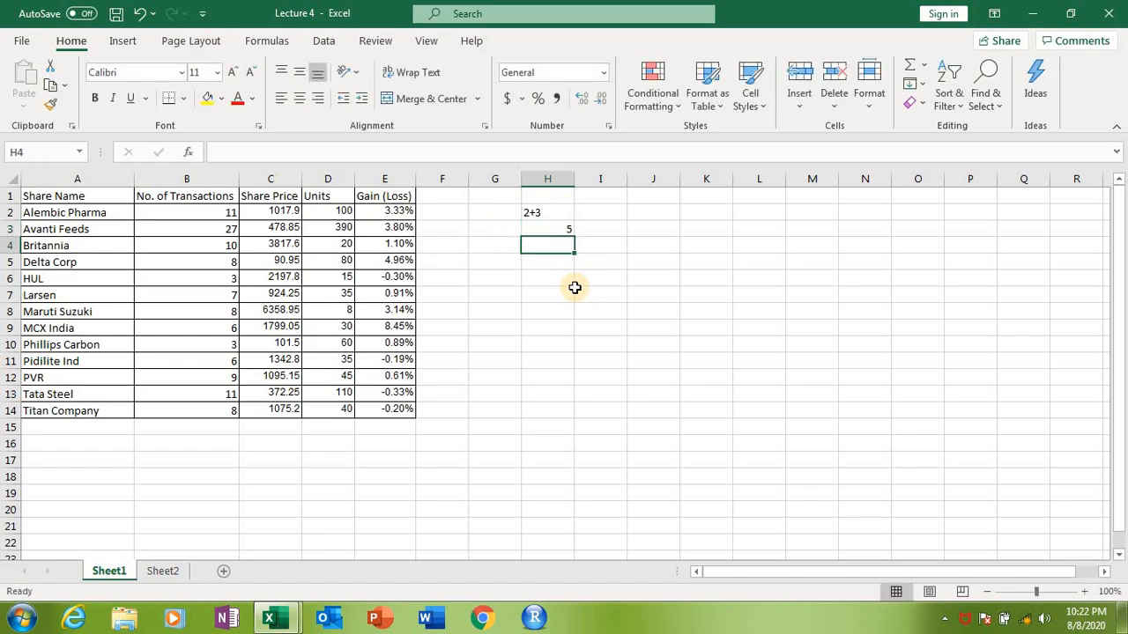
pyautogui.write('=2')
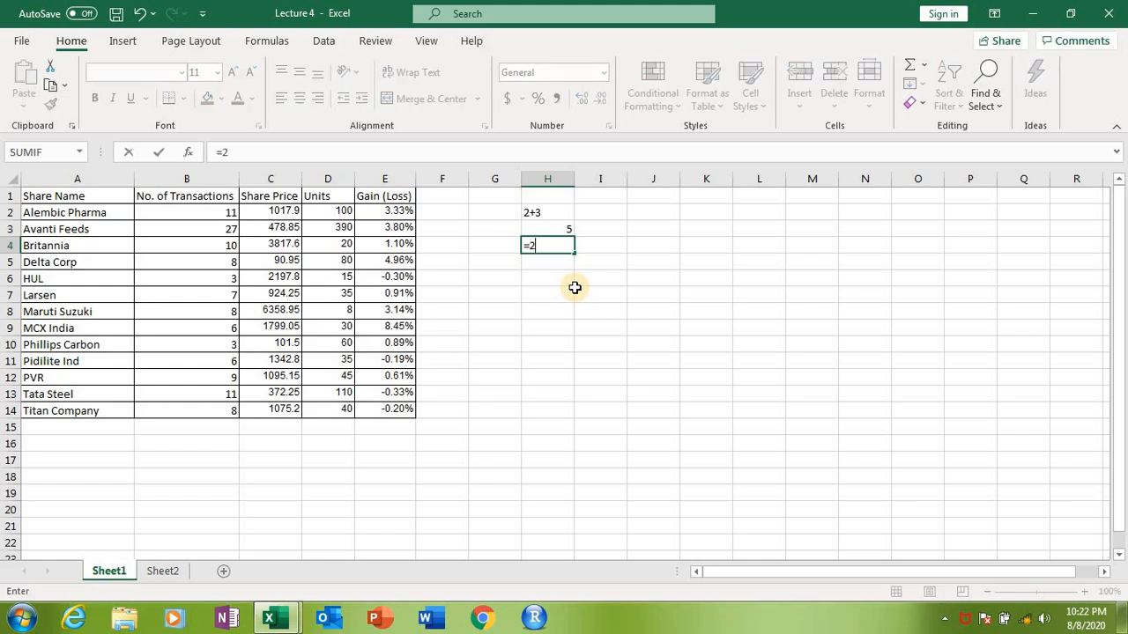
pyautogui.write('+3')
pyautogui.press('Return')
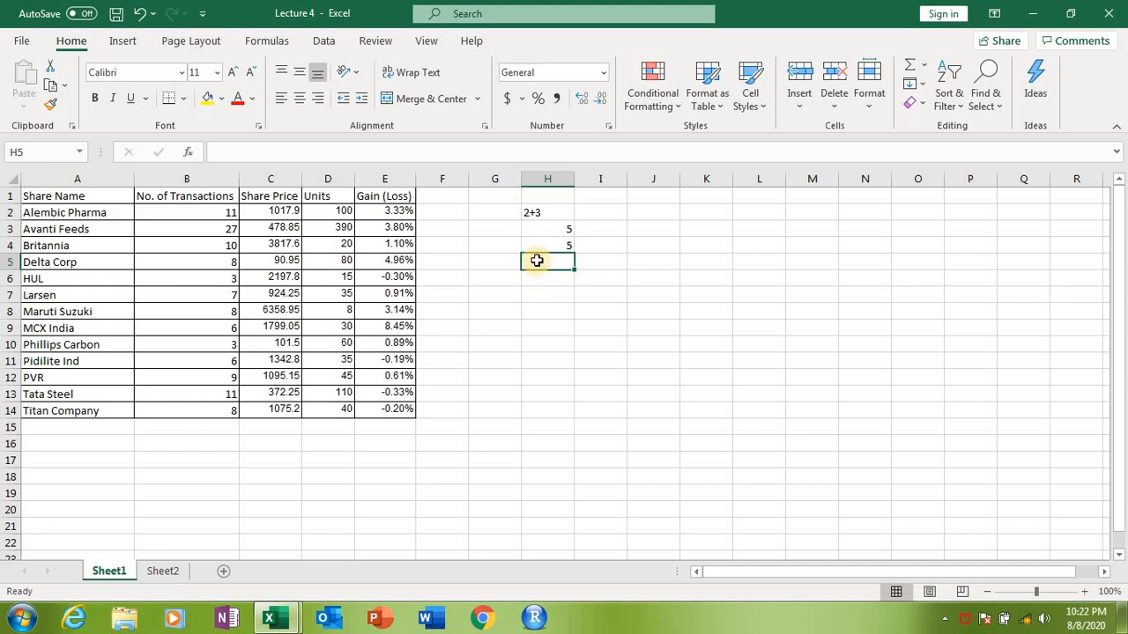
pyautogui.write('=')
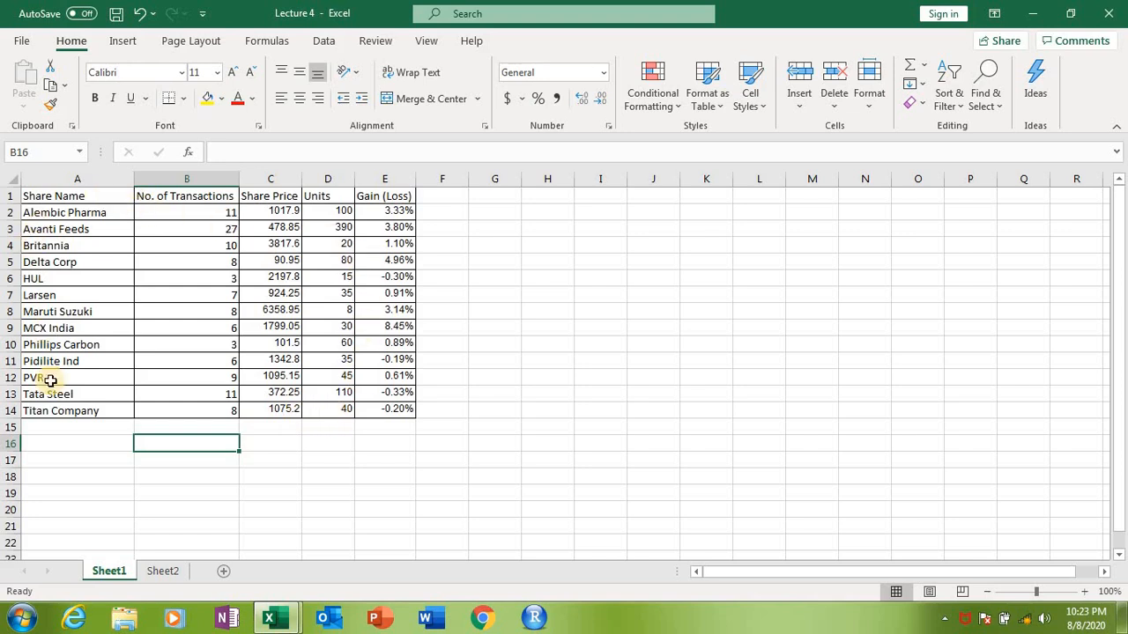
# Step: Total the No. of Transactions column in cell B15 with =SUM(B2:B14)
pyautogui.click(207, 428)
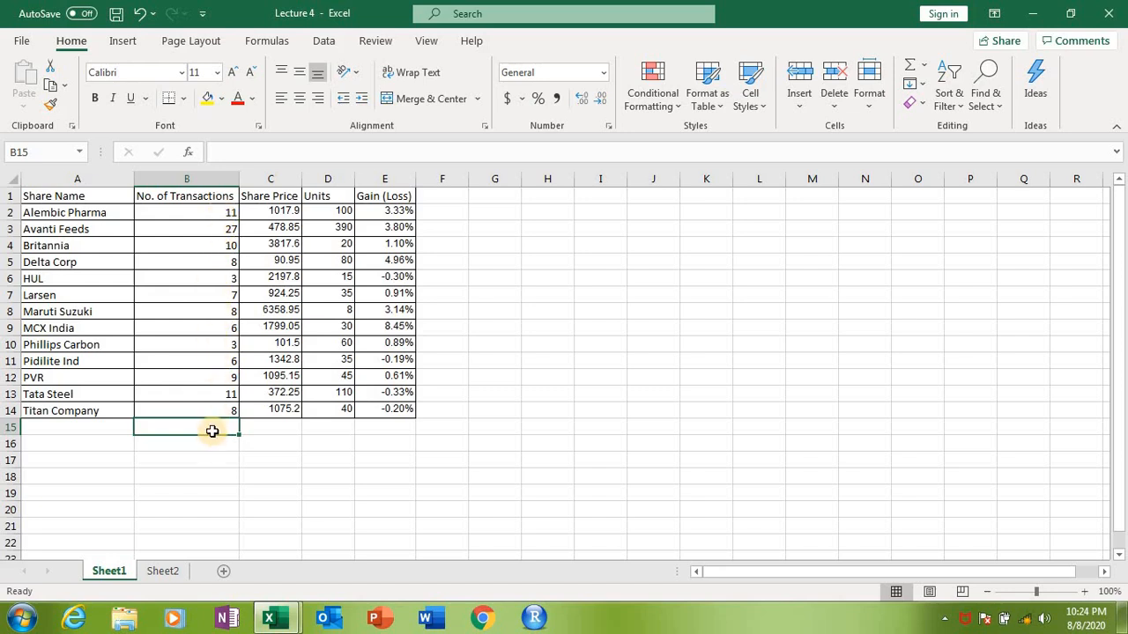
pyautogui.write('=su')
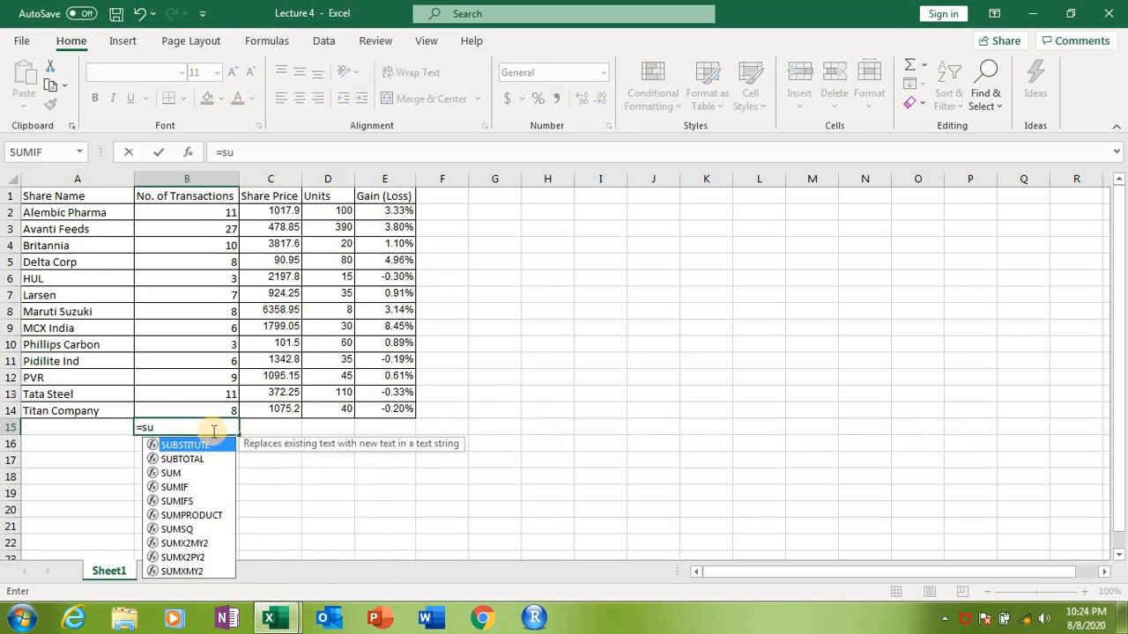
pyautogui.write('m(')
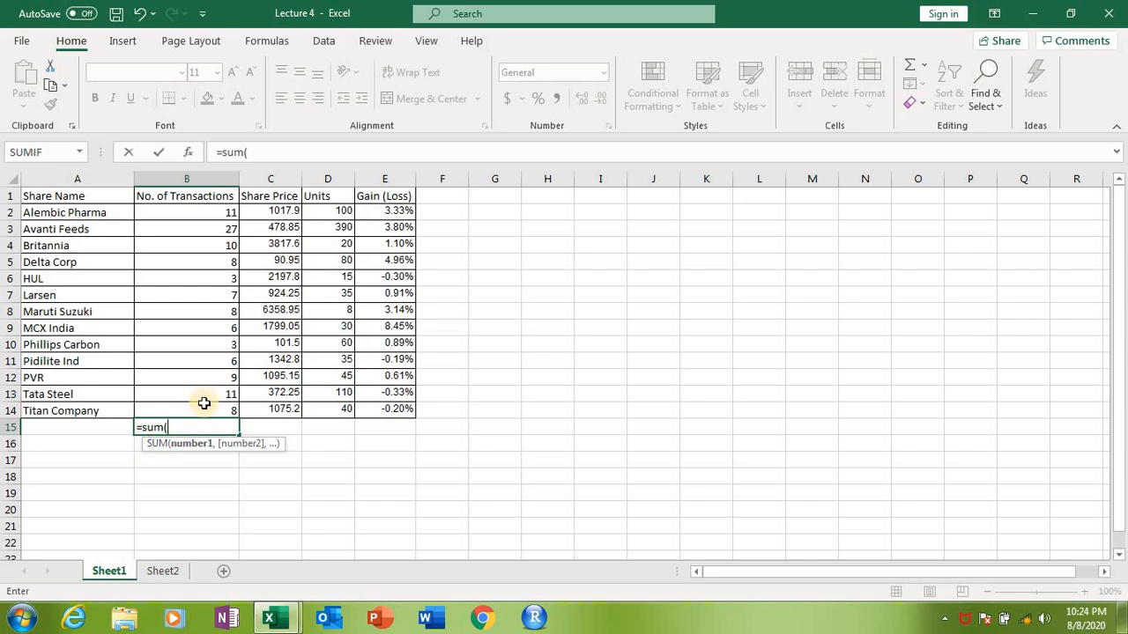
pyautogui.moveTo(220, 211)
pyautogui.mouseDown()
pyautogui.moveTo(217, 411)
pyautogui.moveTo(201, 217)
pyautogui.mouseUp()
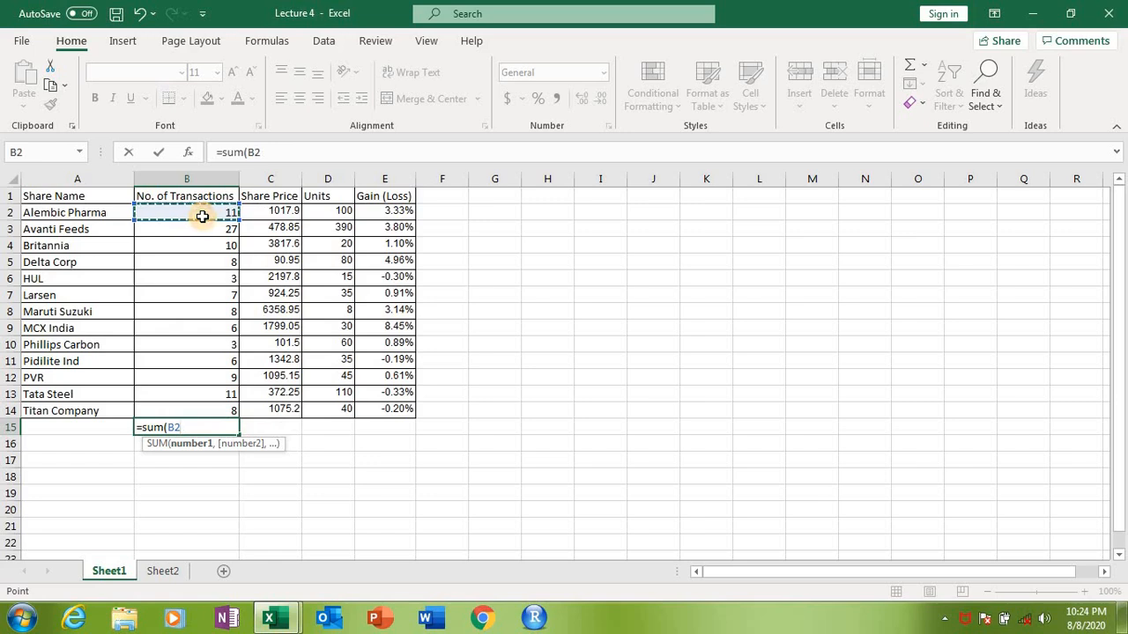
pyautogui.moveTo(202, 223); pyautogui.dragTo(197, 411)
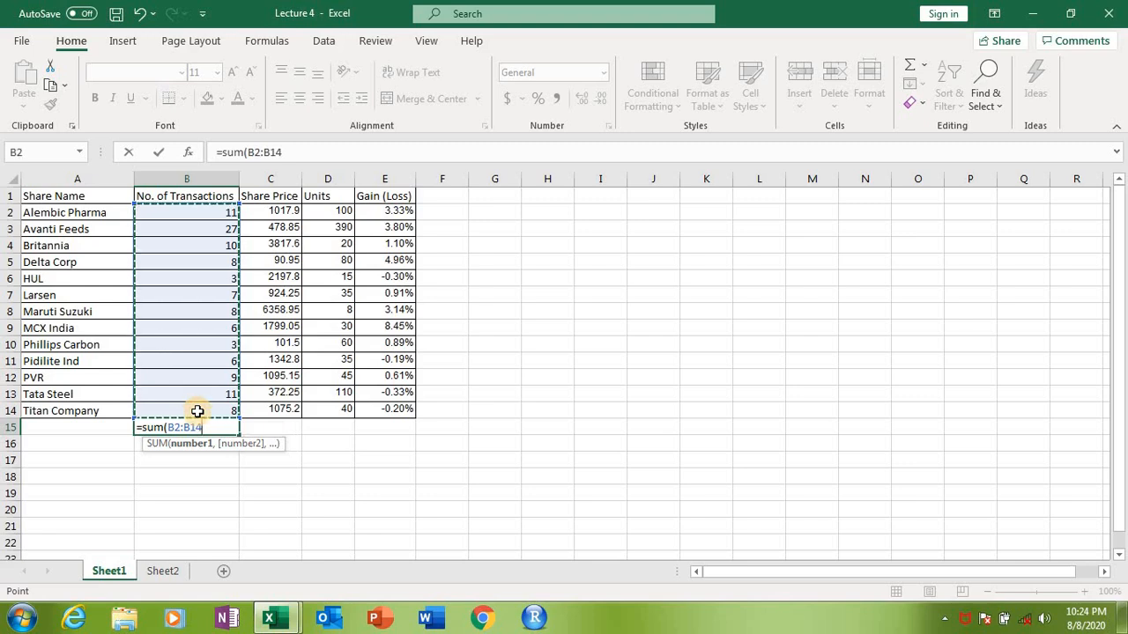
pyautogui.write(')')
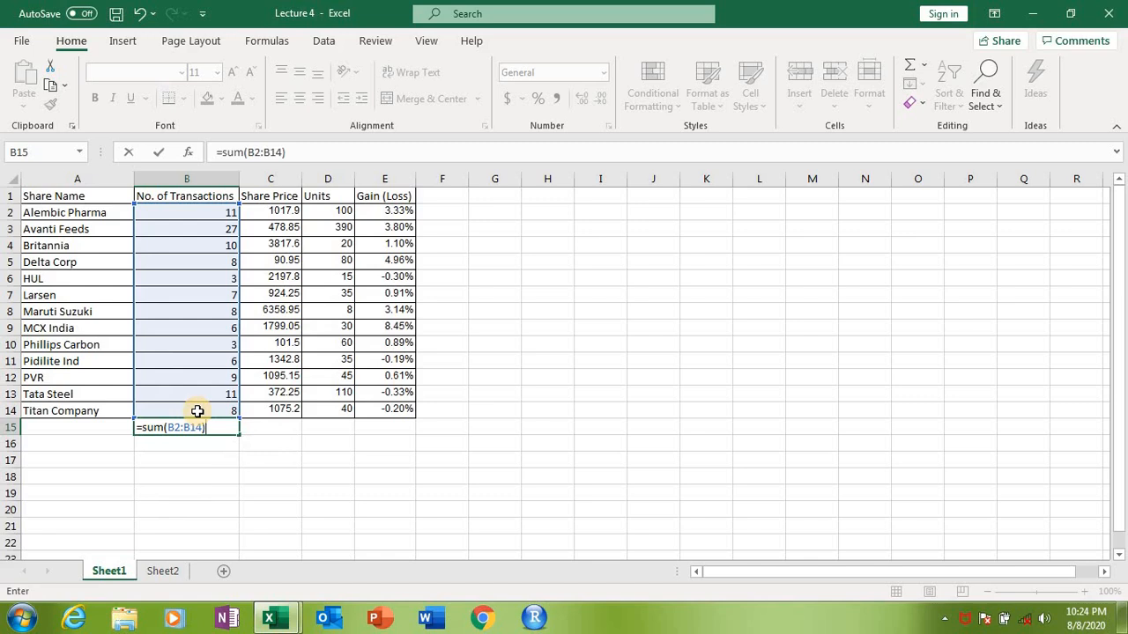
pyautogui.press('Return')
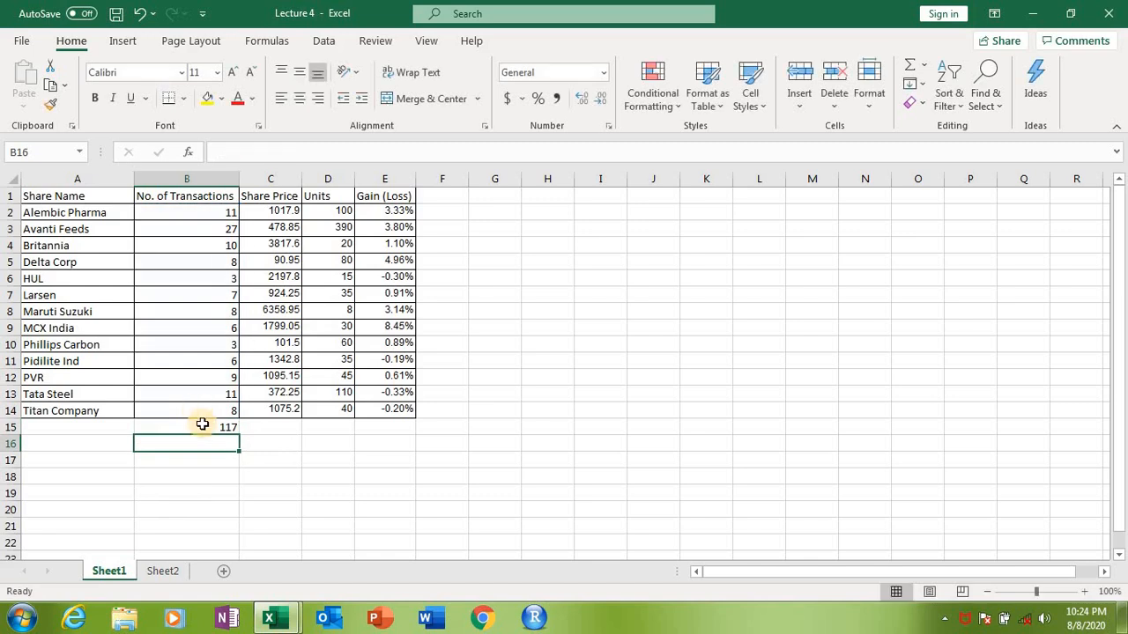
# Step: Review the SUM formula in B15 and compare its result with the sum of the selected range B2:B14
pyautogui.click(202, 427)
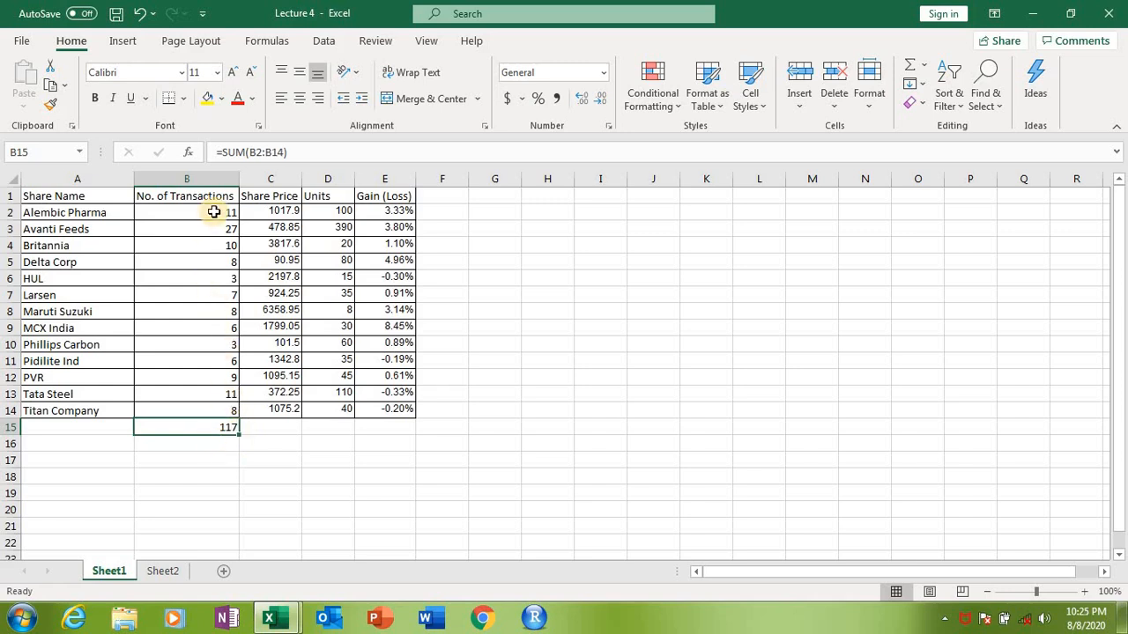
pyautogui.moveTo(216, 211); pyautogui.dragTo(203, 414)
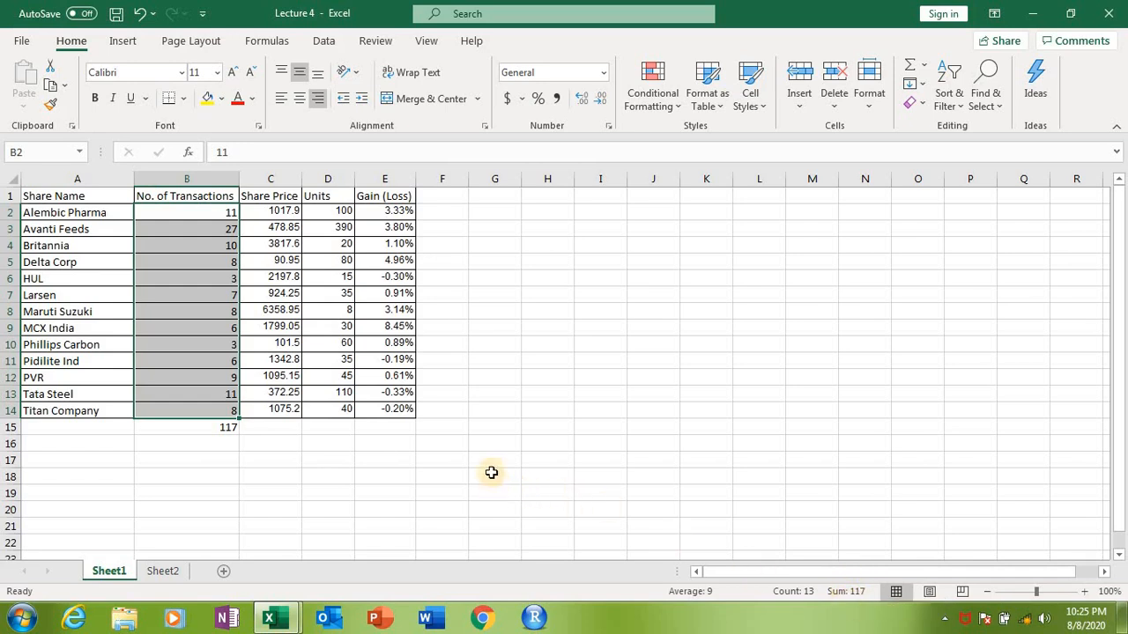
pyautogui.click(212, 427)
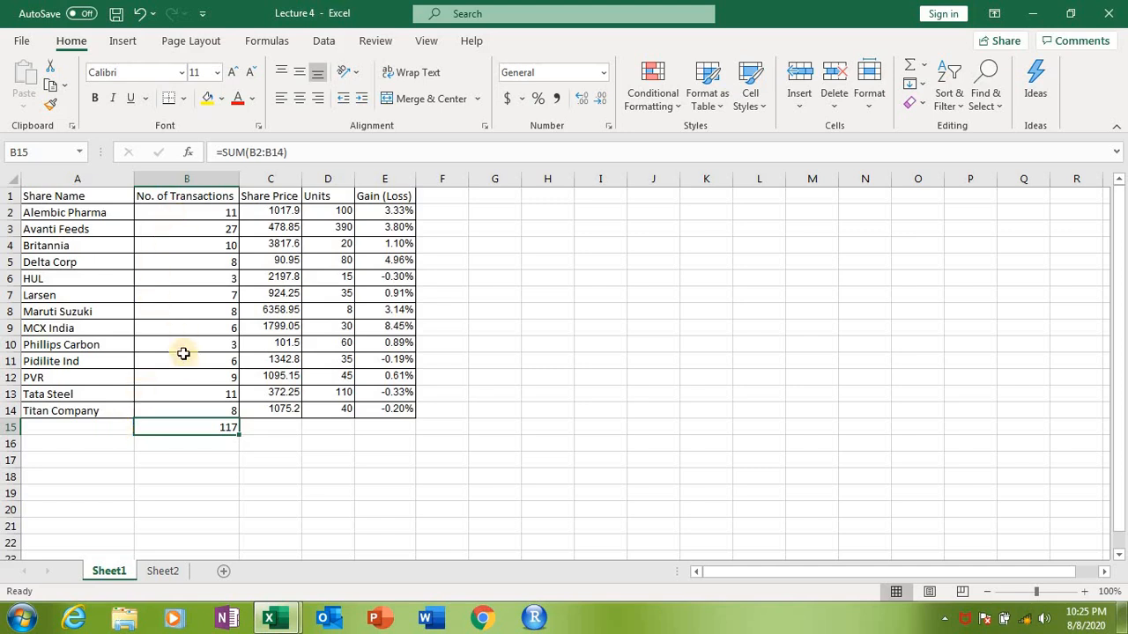
pyautogui.click(118, 427)
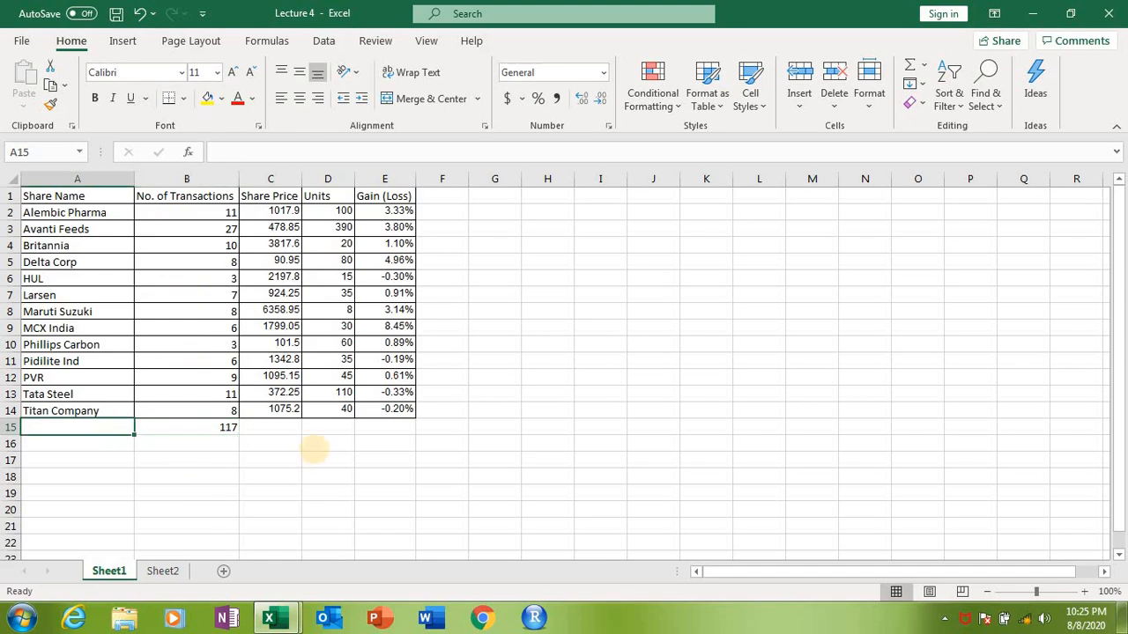
# Step: Average the Units column in cell D15 with =AVERAGE(D2:D14) and check it against the selected range D2:D14
pyautogui.click(316, 429)
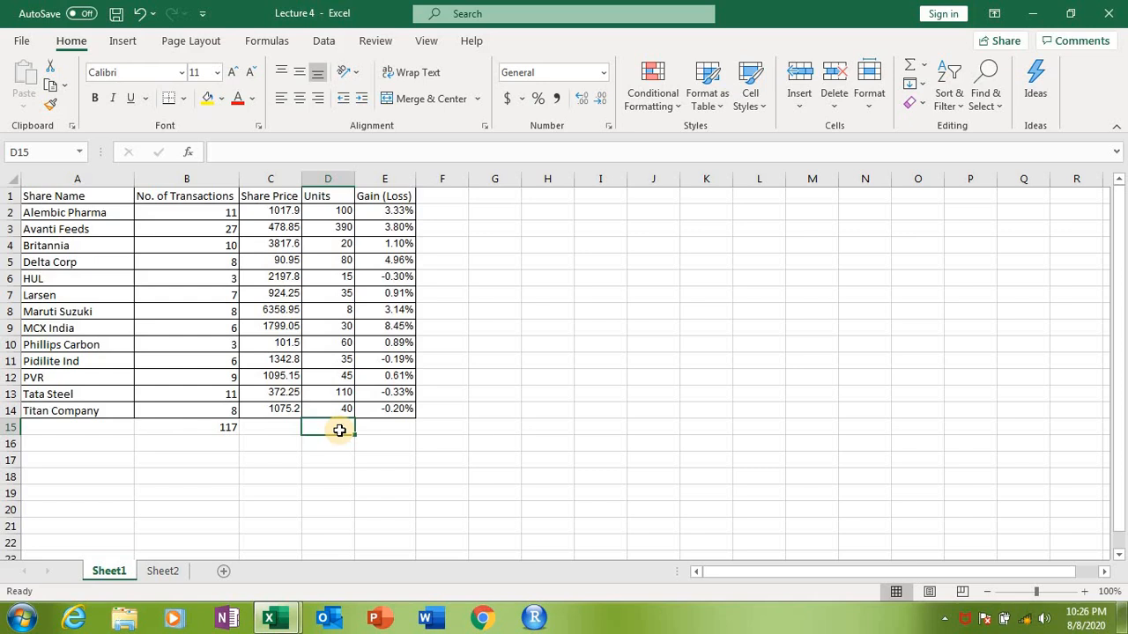
pyautogui.write('=')
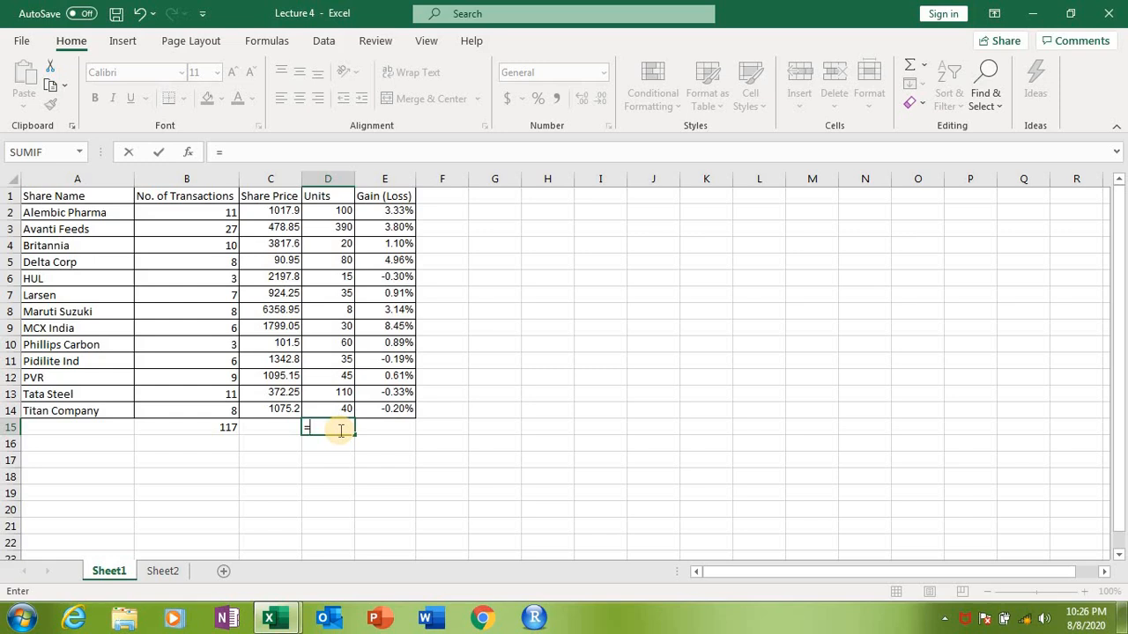
pyautogui.write('aver')
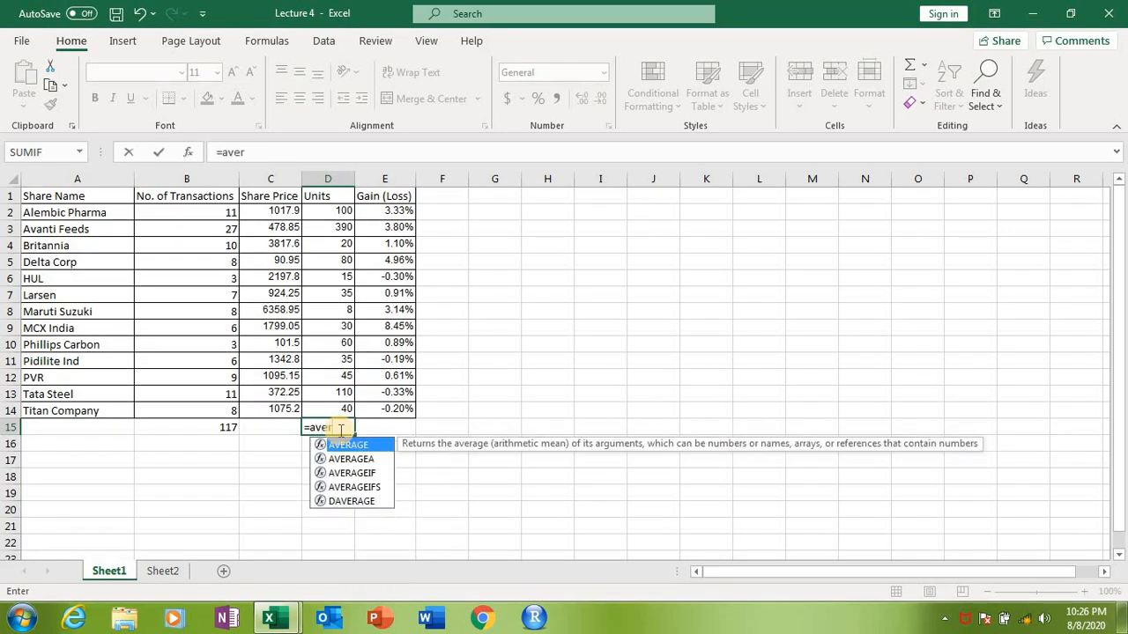
pyautogui.write('age(')
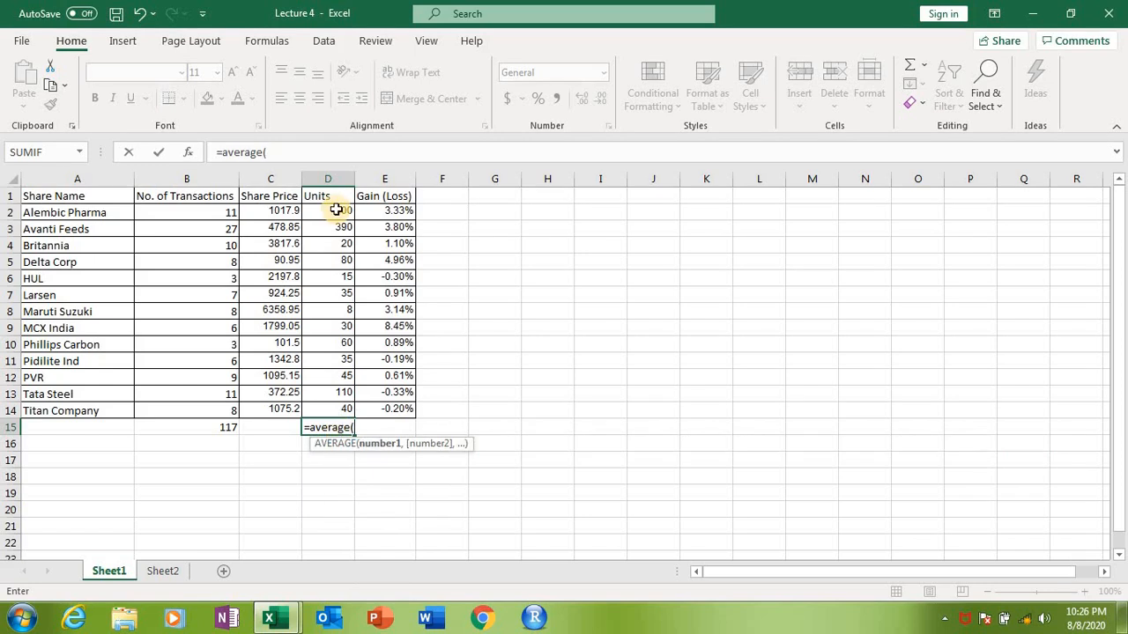
pyautogui.moveTo(331, 212); pyautogui.dragTo(331, 418)
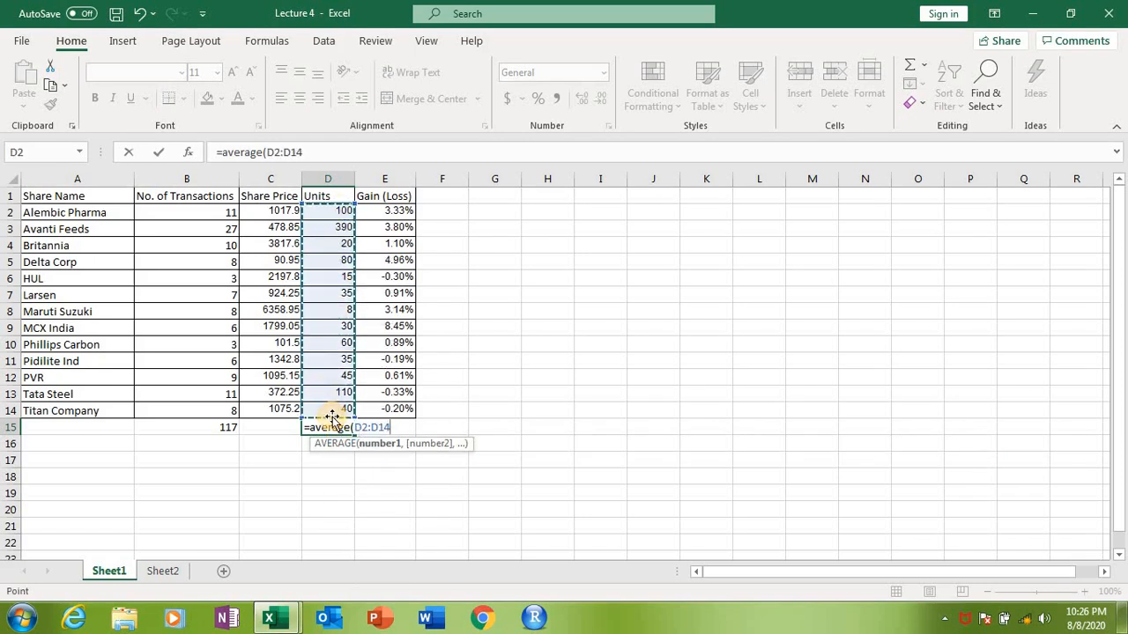
pyautogui.write(')')
pyautogui.press('Return')
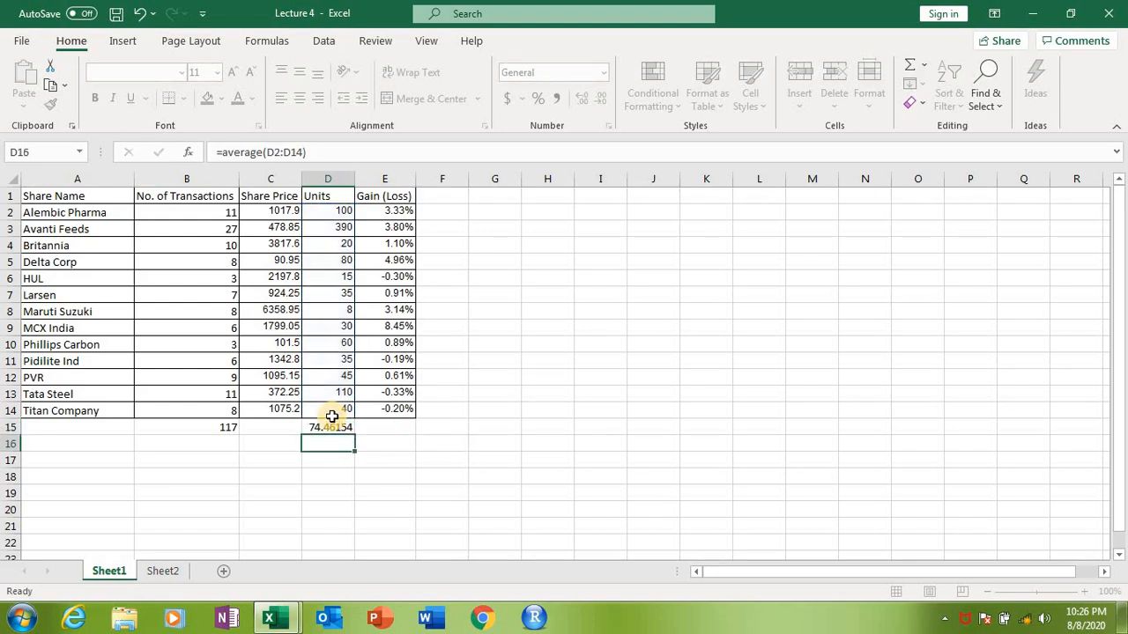
pyautogui.click(331, 427)
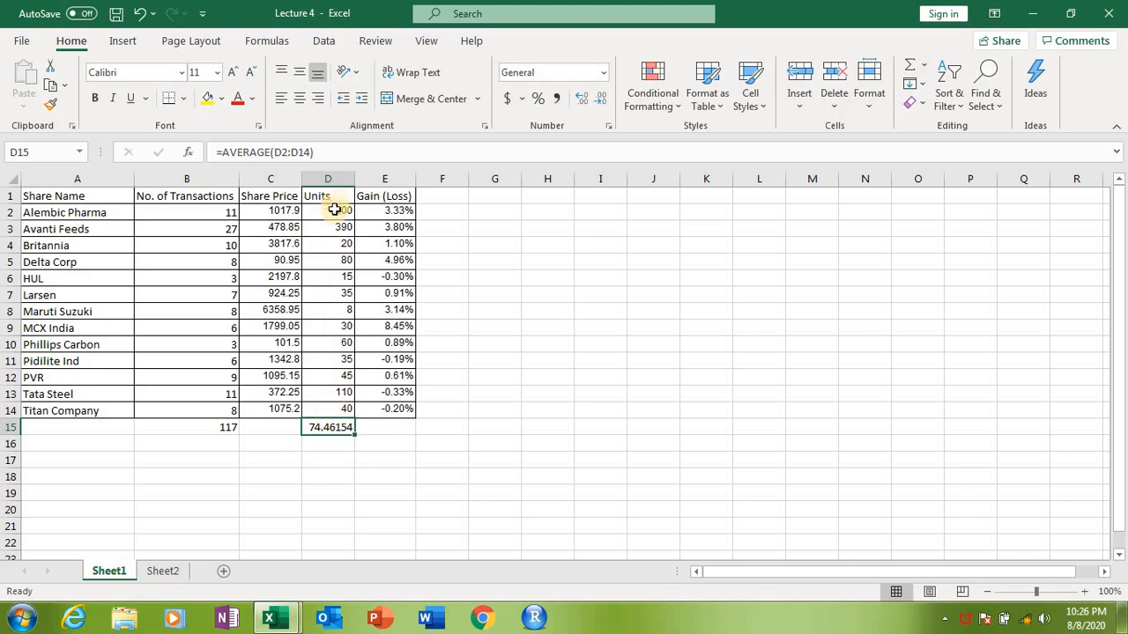
pyautogui.moveTo(336, 211); pyautogui.dragTo(335, 412)
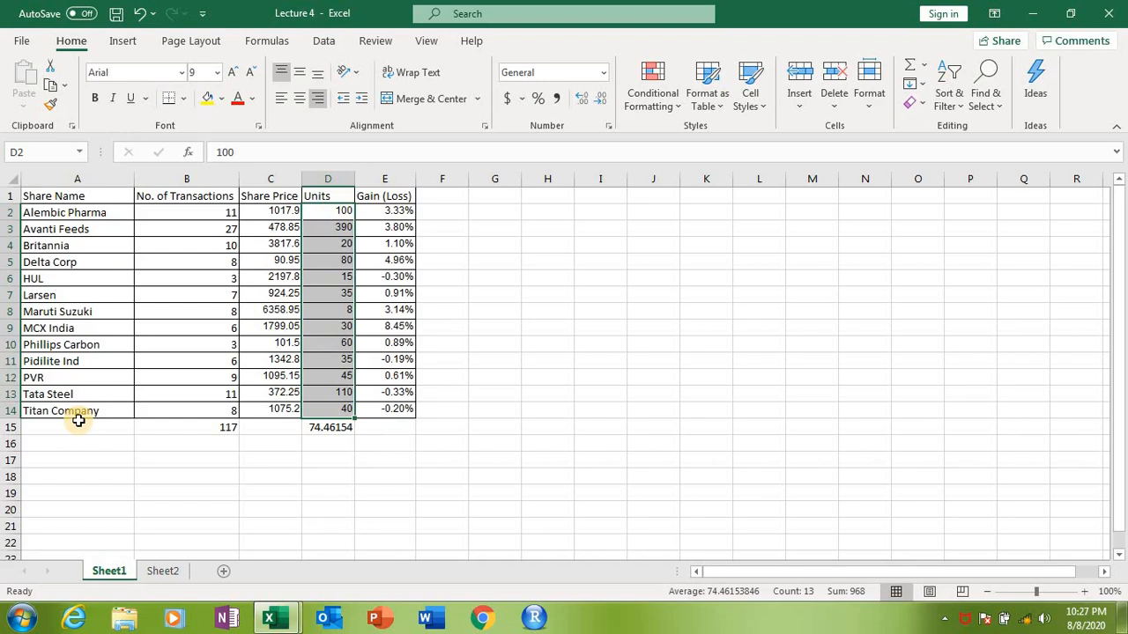
# Step: Average the Gain (Loss) column in cell E15 with =AVERAGE(E2:E14)
pyautogui.click(391, 427)
pyautogui.doubleClick(391, 427)
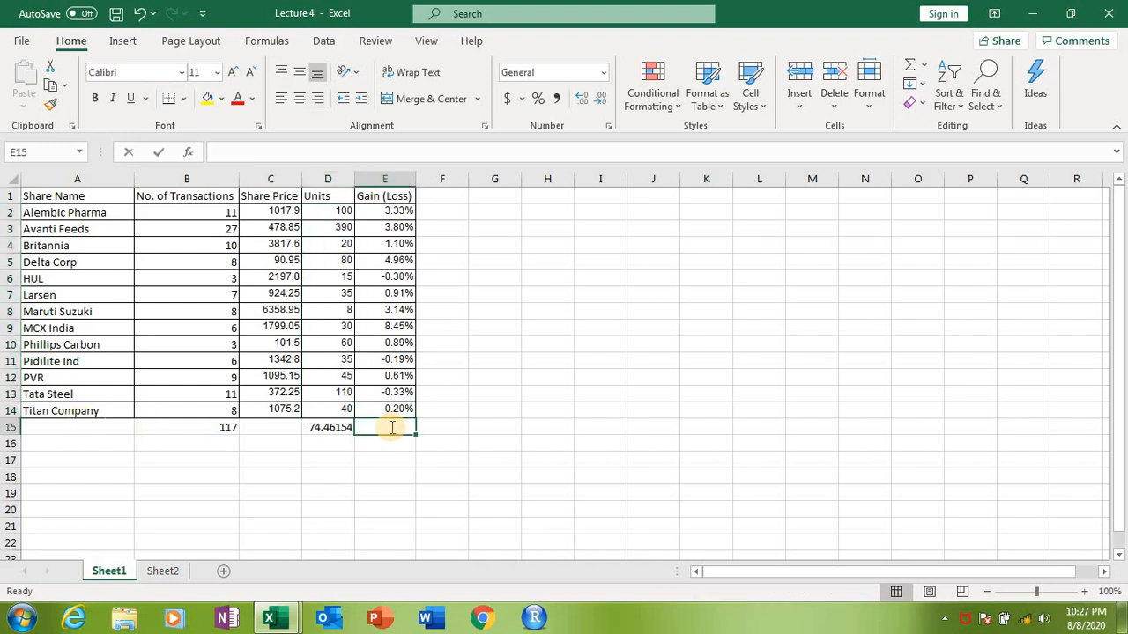
pyautogui.write('=aver')
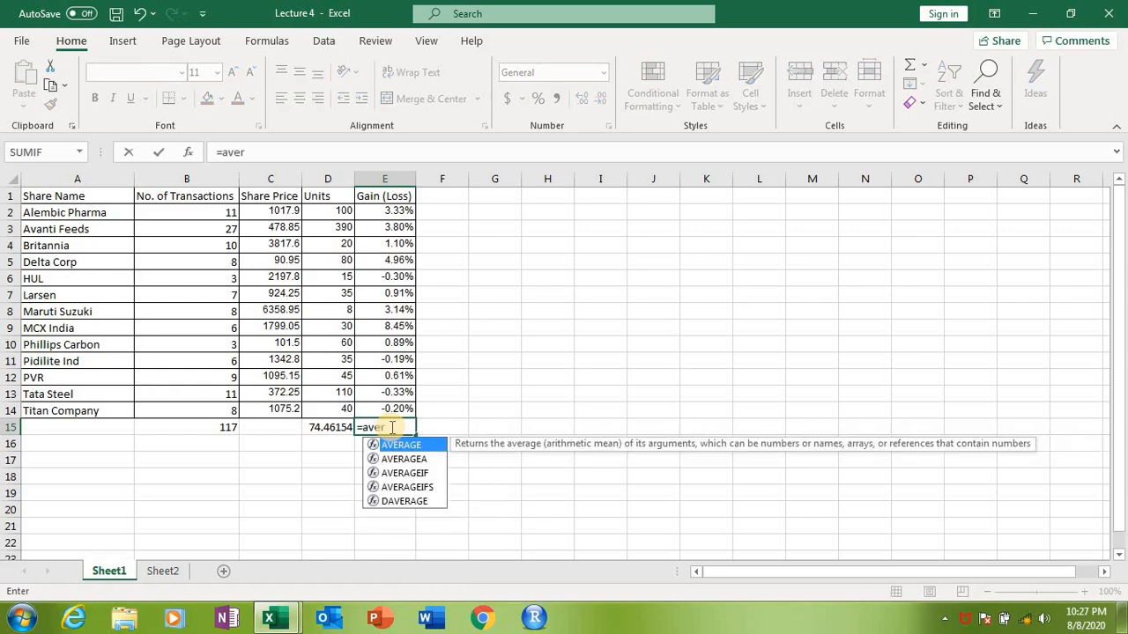
pyautogui.write('ga')
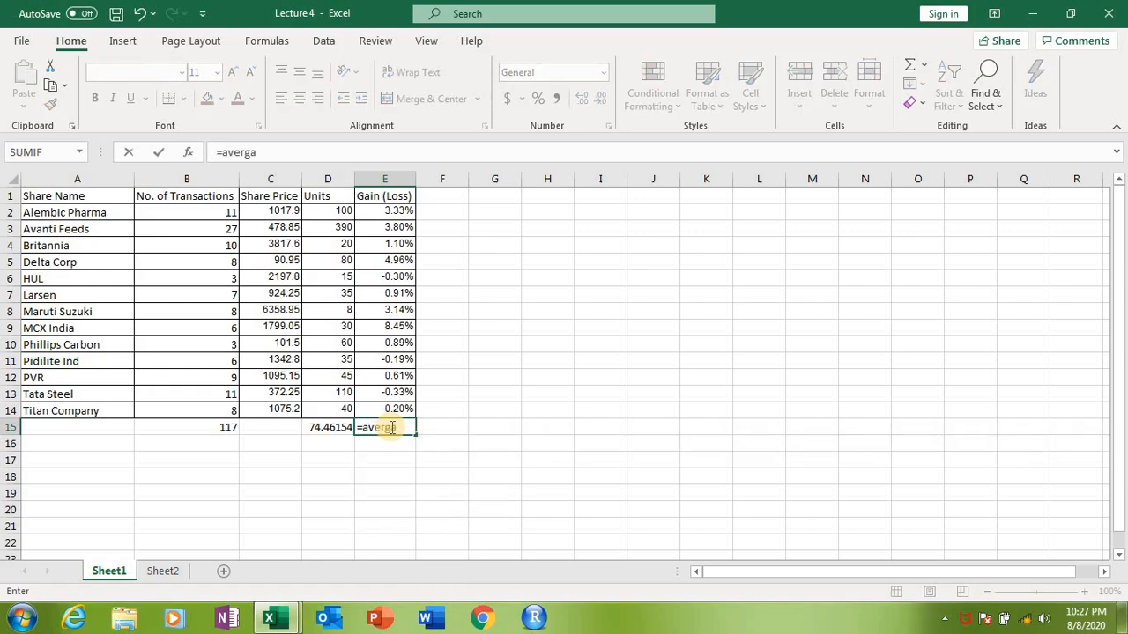
pyautogui.press('BackSpace')
pyautogui.press('BackSpace')
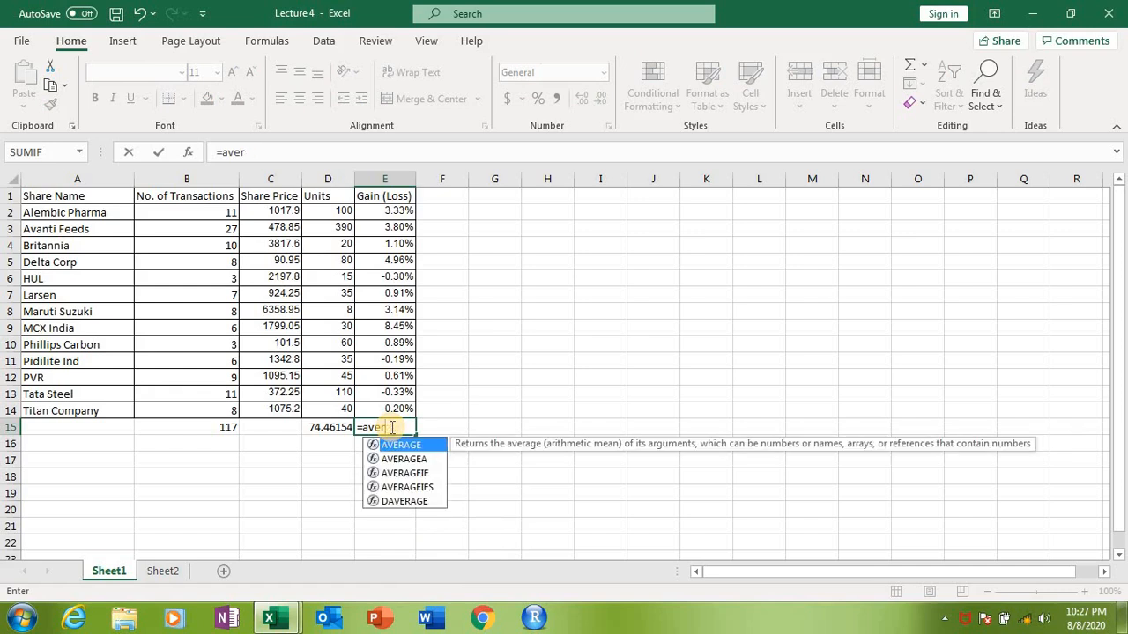
pyautogui.write('age(')
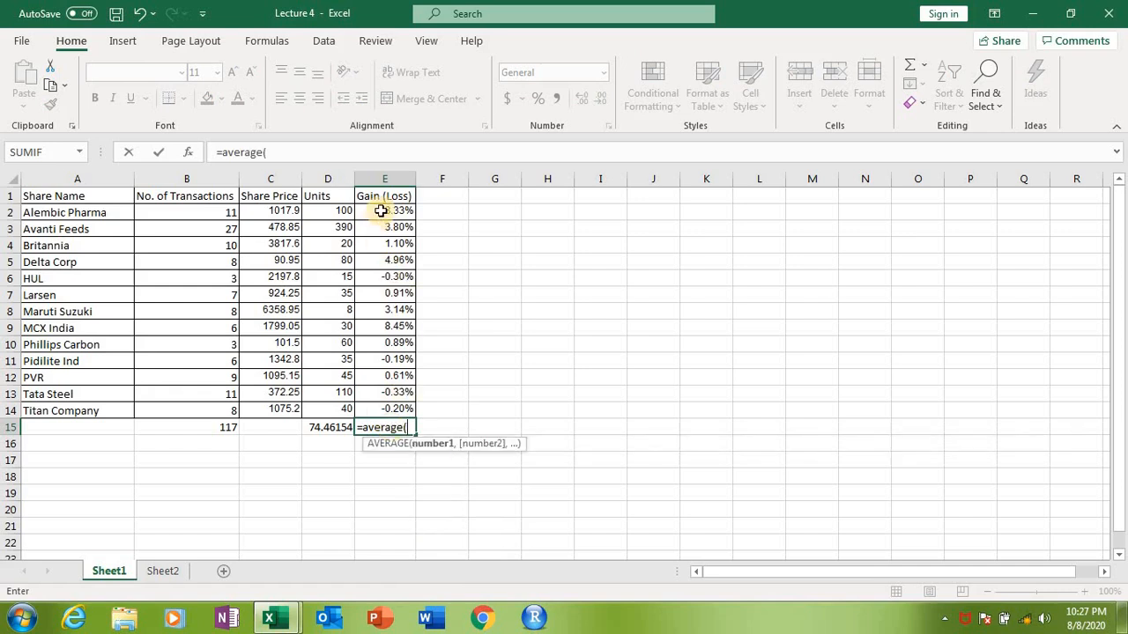
pyautogui.moveTo(385, 213); pyautogui.dragTo(397, 412)
pyautogui.write(')')
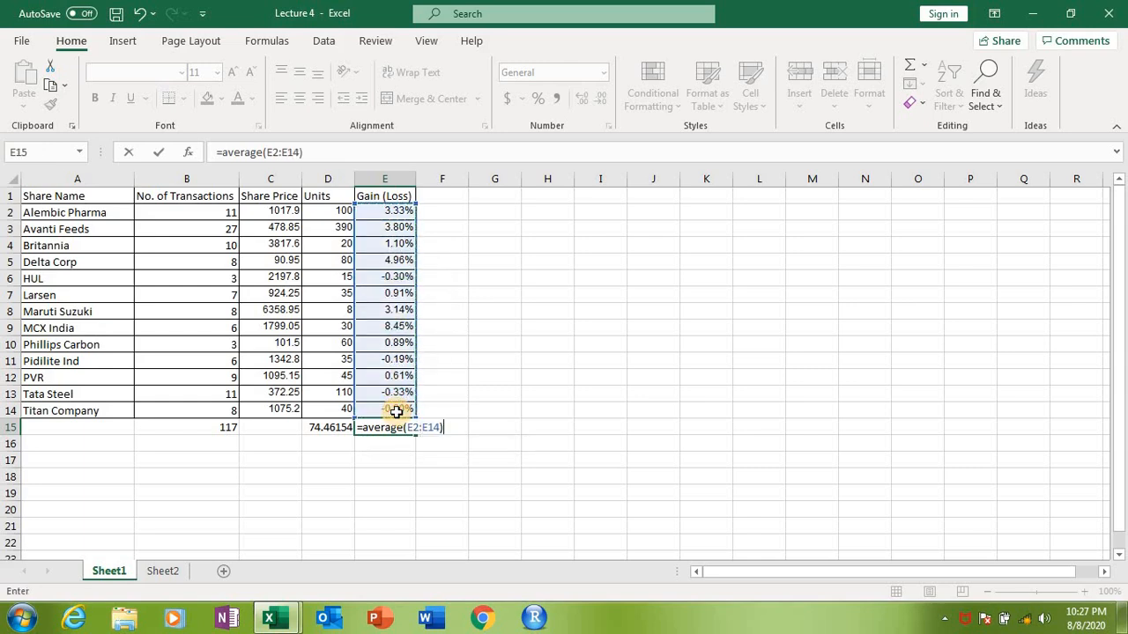
pyautogui.press('Return')
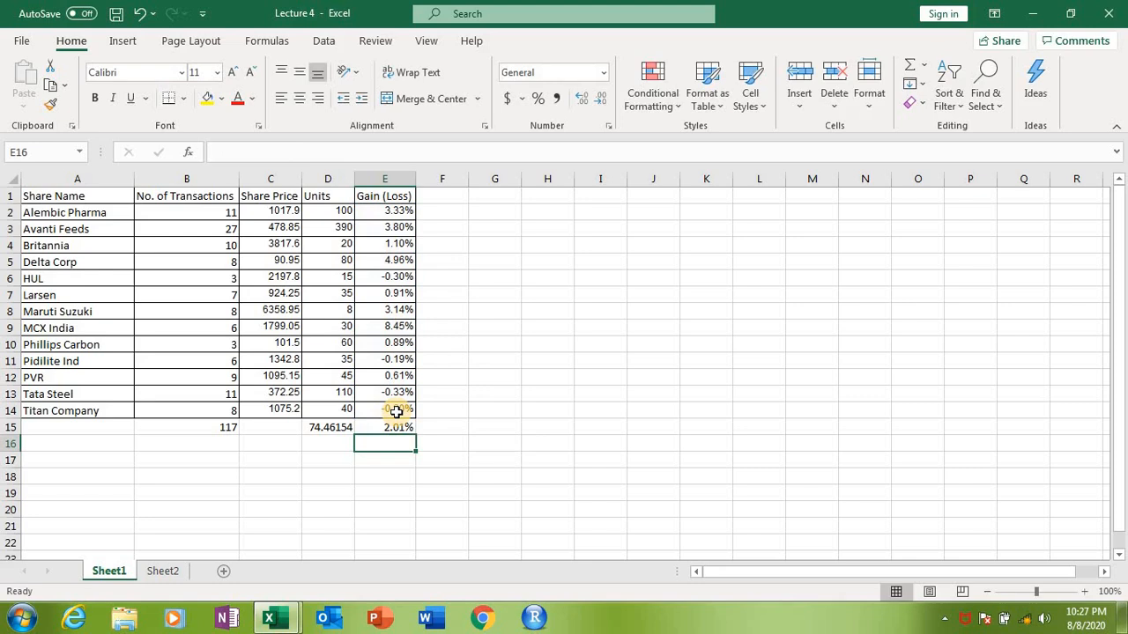
# Step: Review the formulas behind the results in cells E15, B15 and D15
pyautogui.click(398, 427)
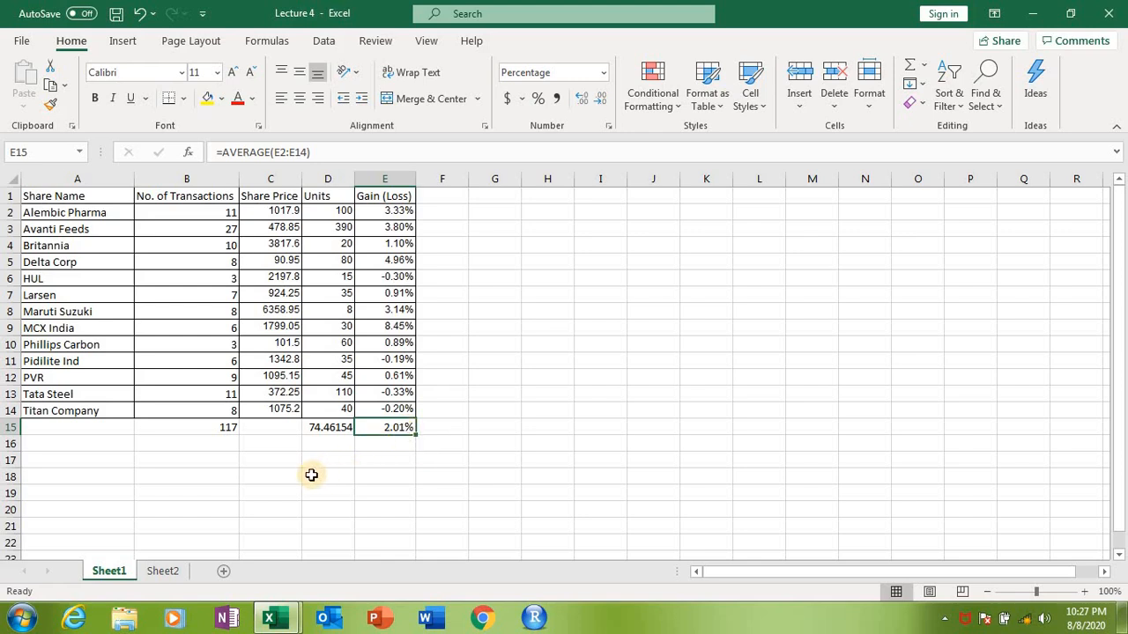
pyautogui.click(214, 429)
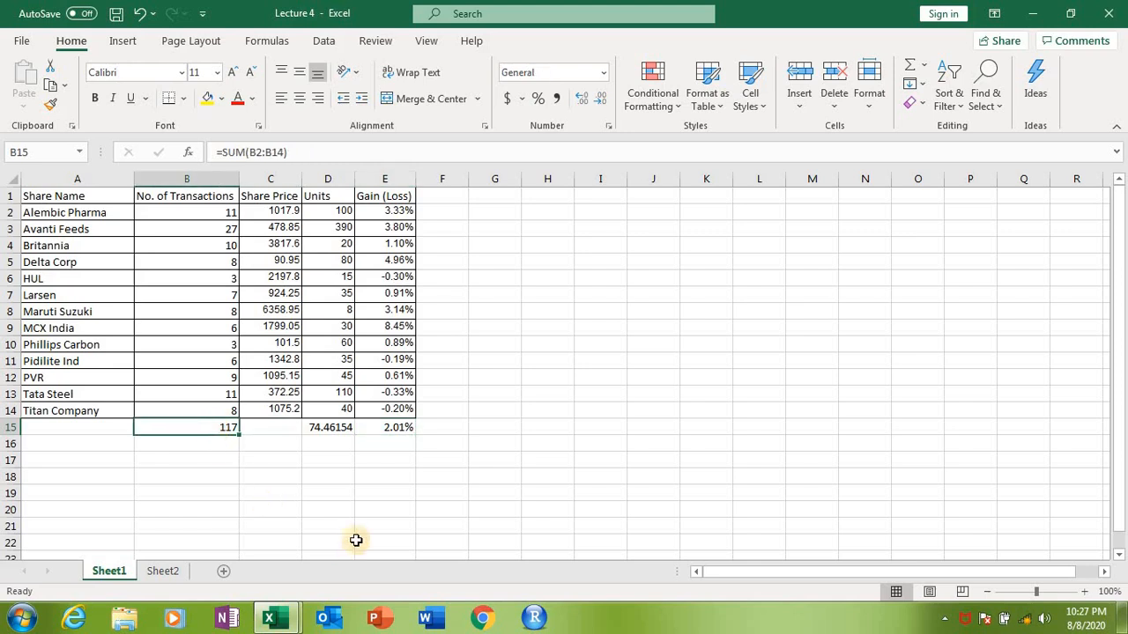
pyautogui.click(342, 428)
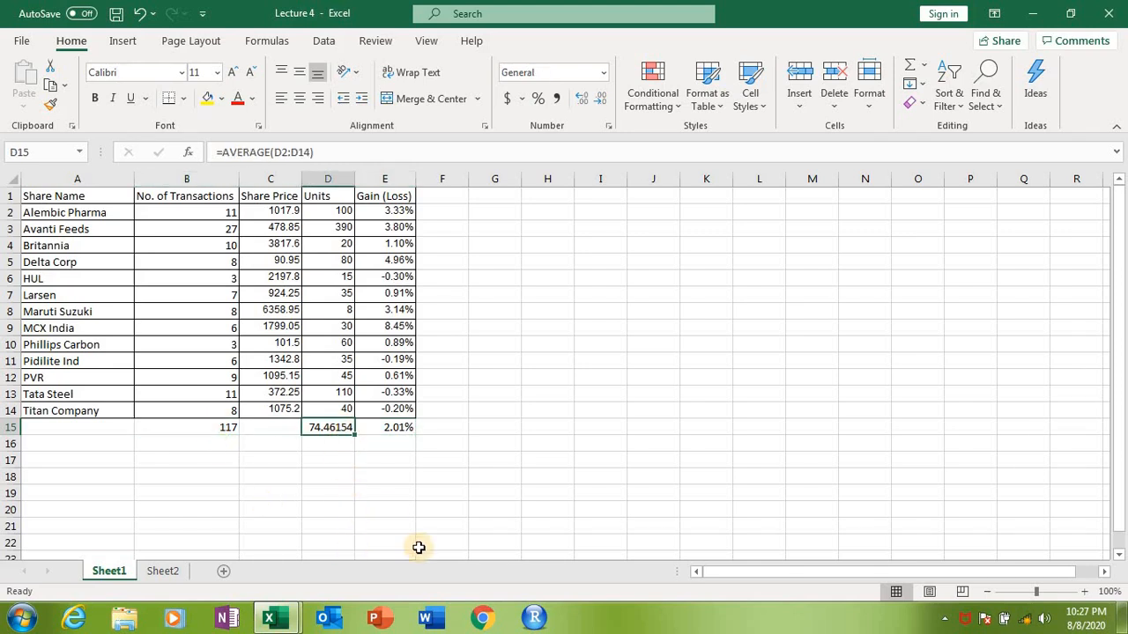
# Step: Count the entries of the No. of Transactions column in cell B16 with =COUNT(B2:B14) and check the formula
pyautogui.click(182, 445)
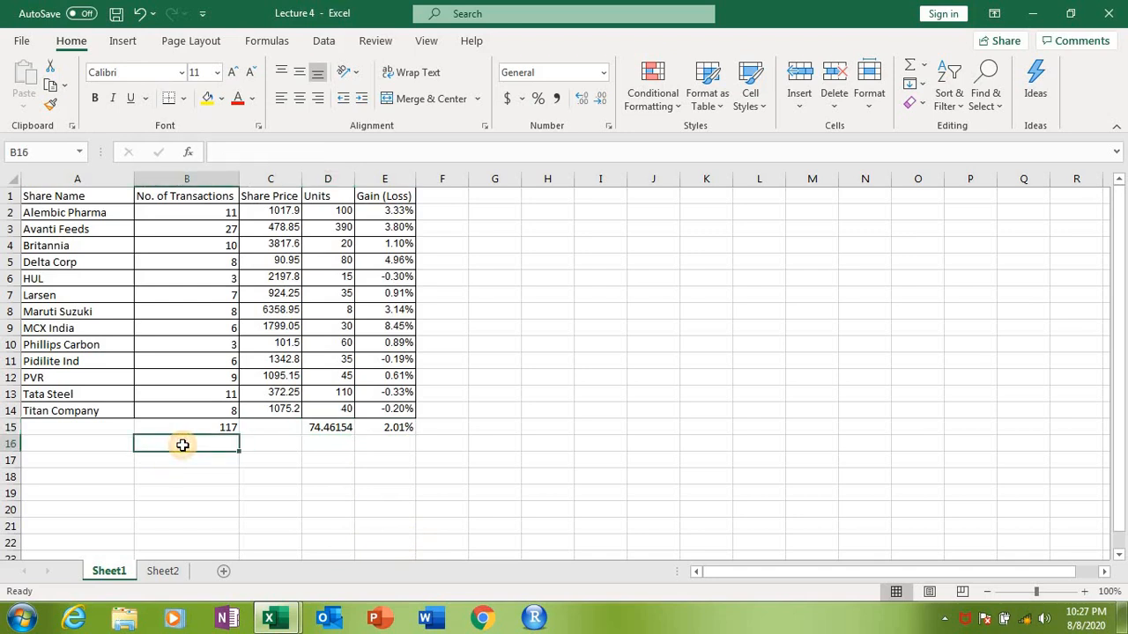
pyautogui.write('=c')
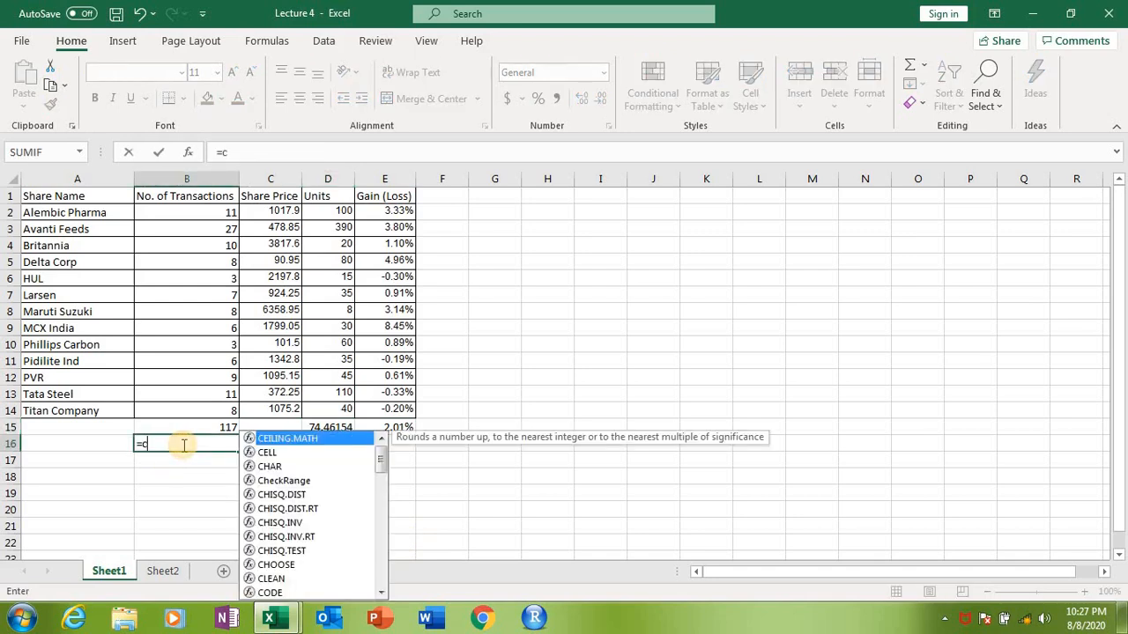
pyautogui.write('ount')
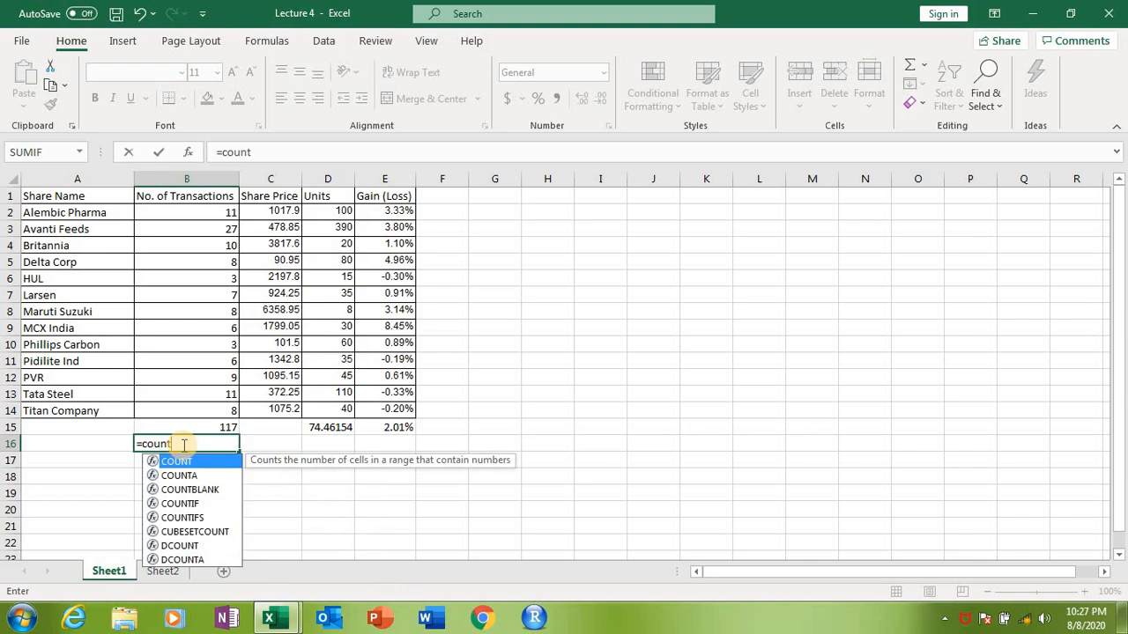
pyautogui.write('(')
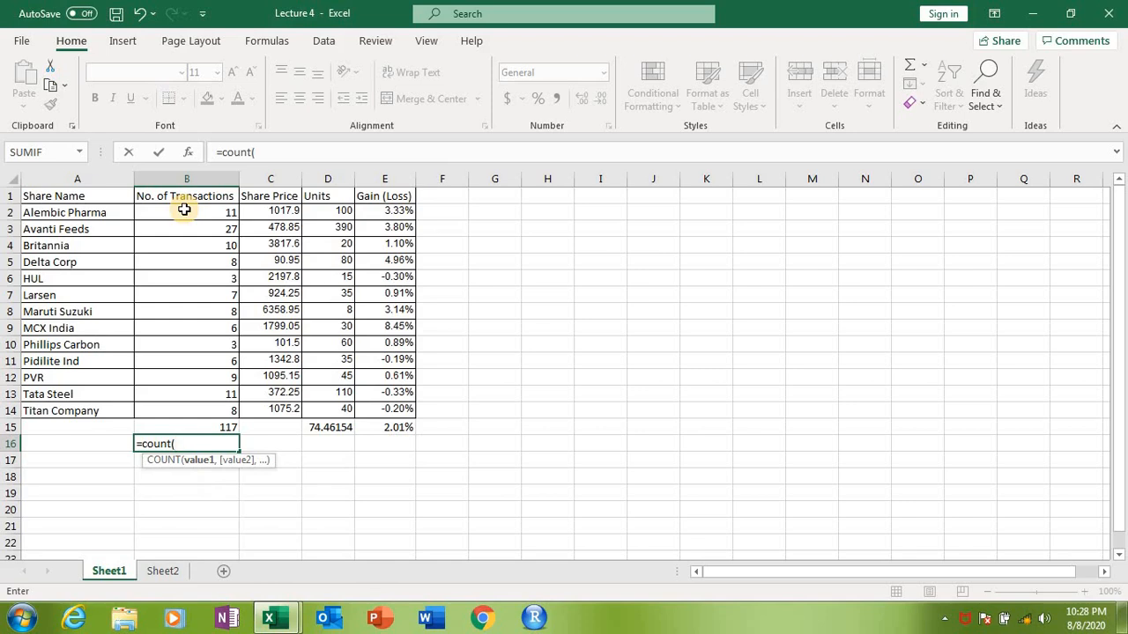
pyautogui.moveTo(184, 209); pyautogui.dragTo(200, 411)
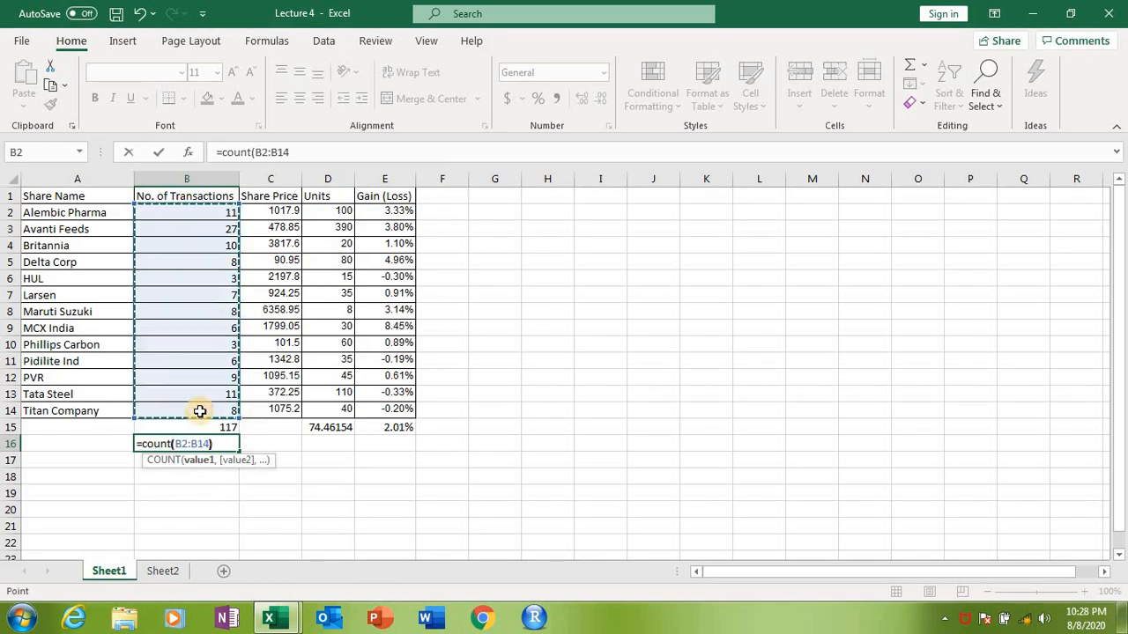
pyautogui.write(')')
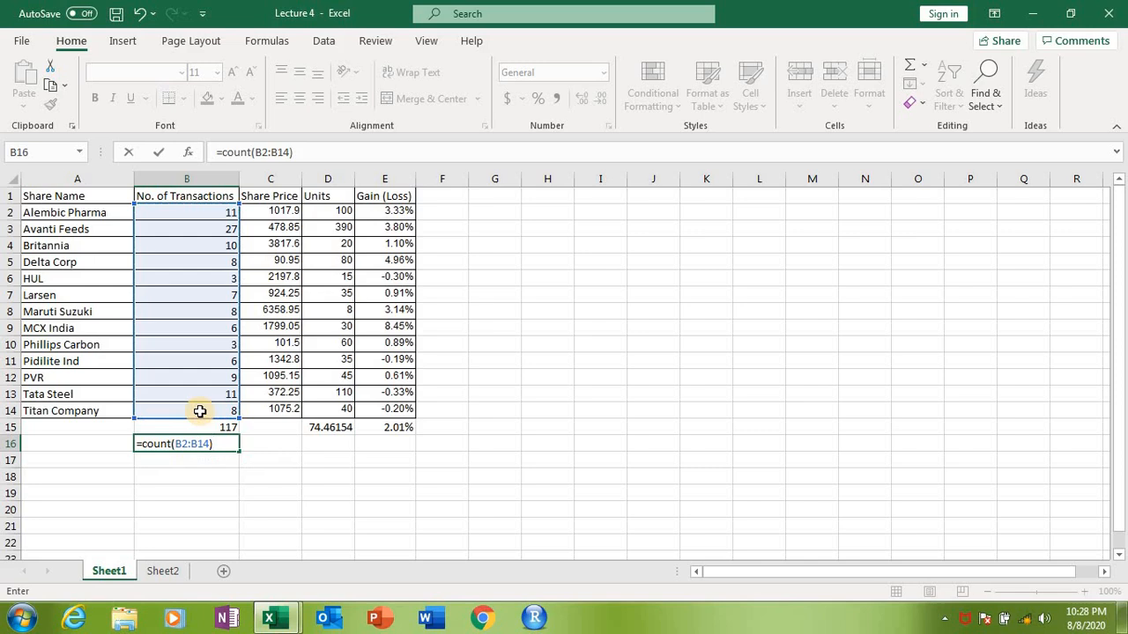
pyautogui.press('Return')
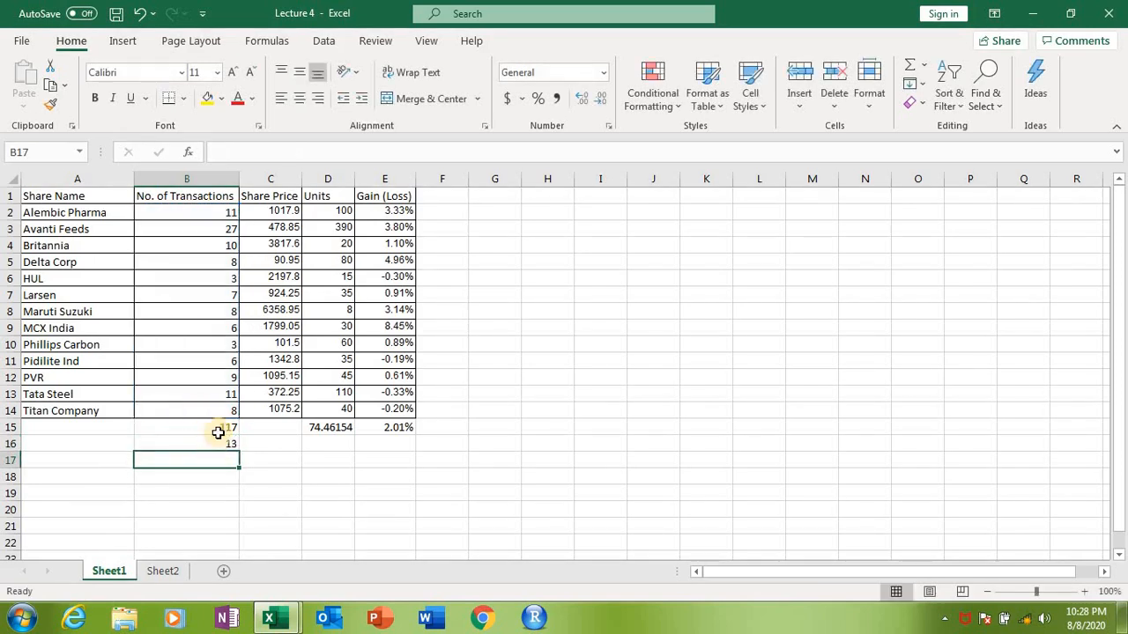
pyautogui.click(215, 443)
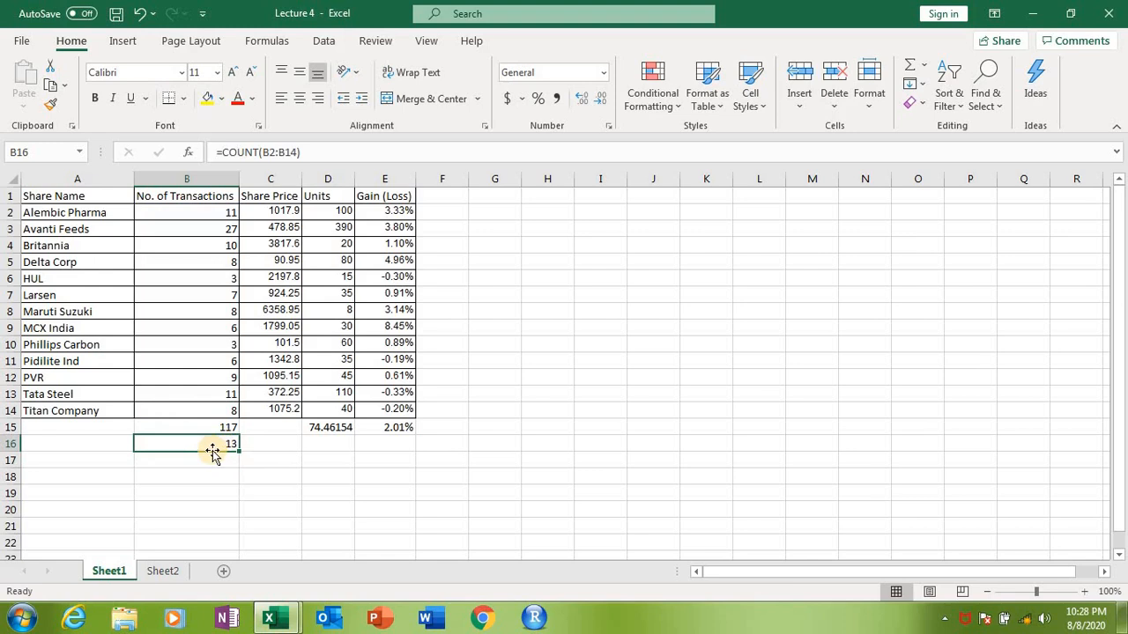
# Step: List the function names SUM, AVERAGE and COUNT in cells H2 to H4
pyautogui.click(556, 212)
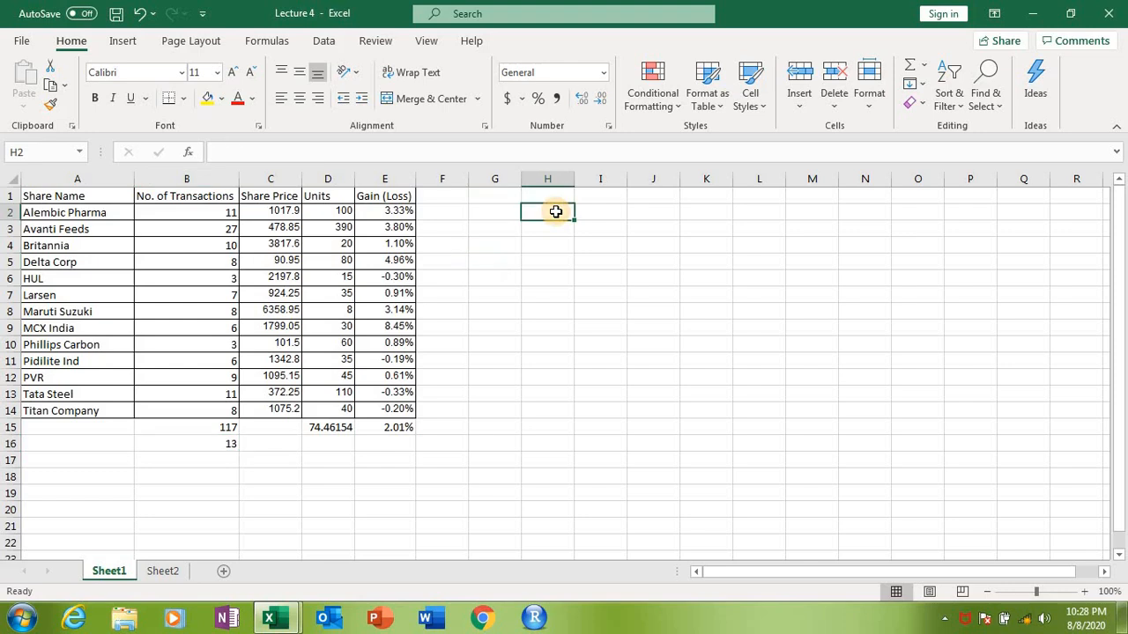
pyautogui.write('SUM')
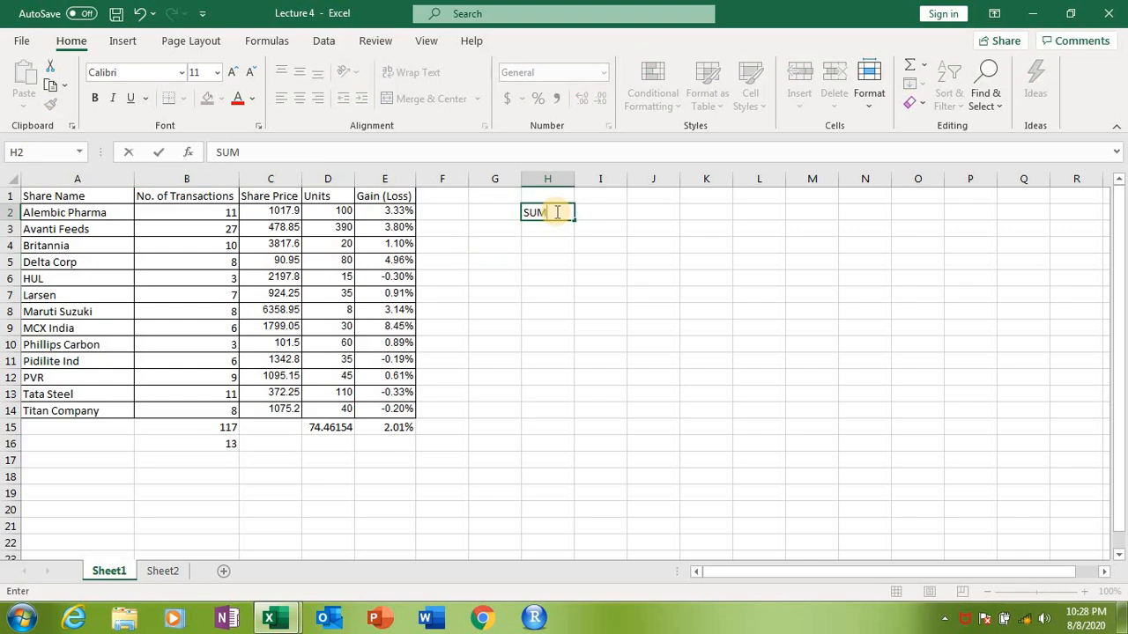
pyautogui.press('Return')
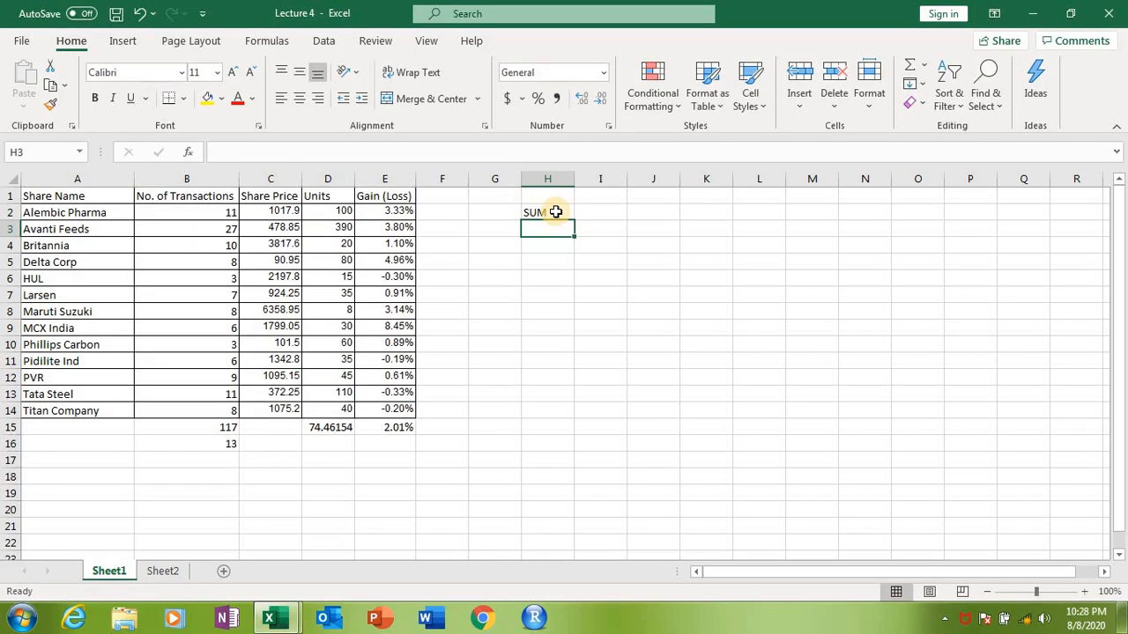
pyautogui.write('AVER')
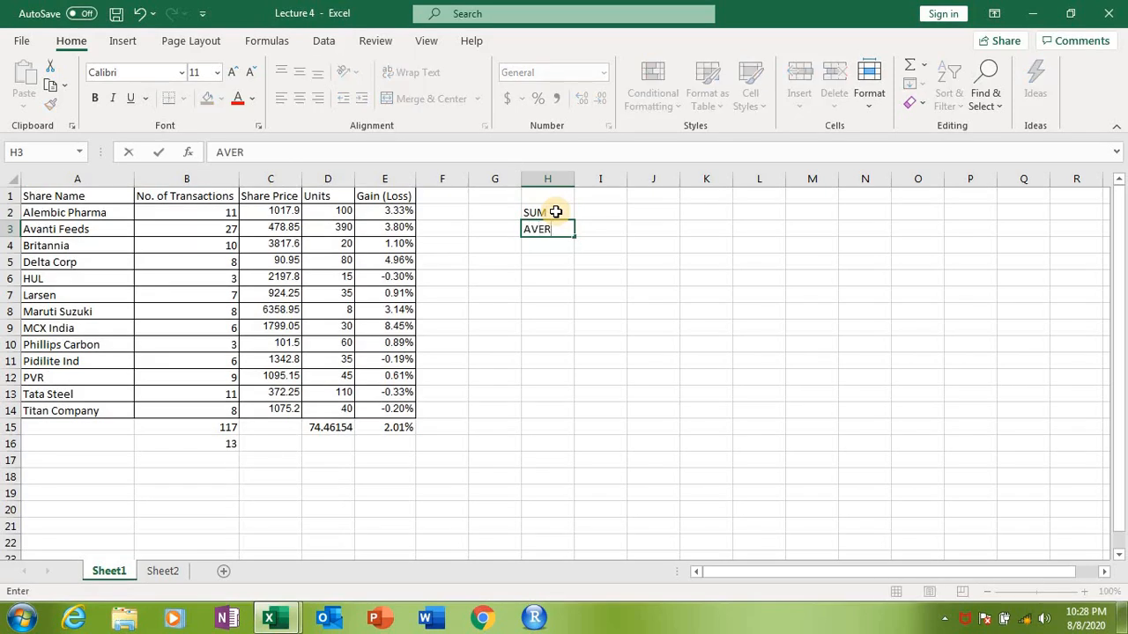
pyautogui.write('AGE')
pyautogui.press('Return')
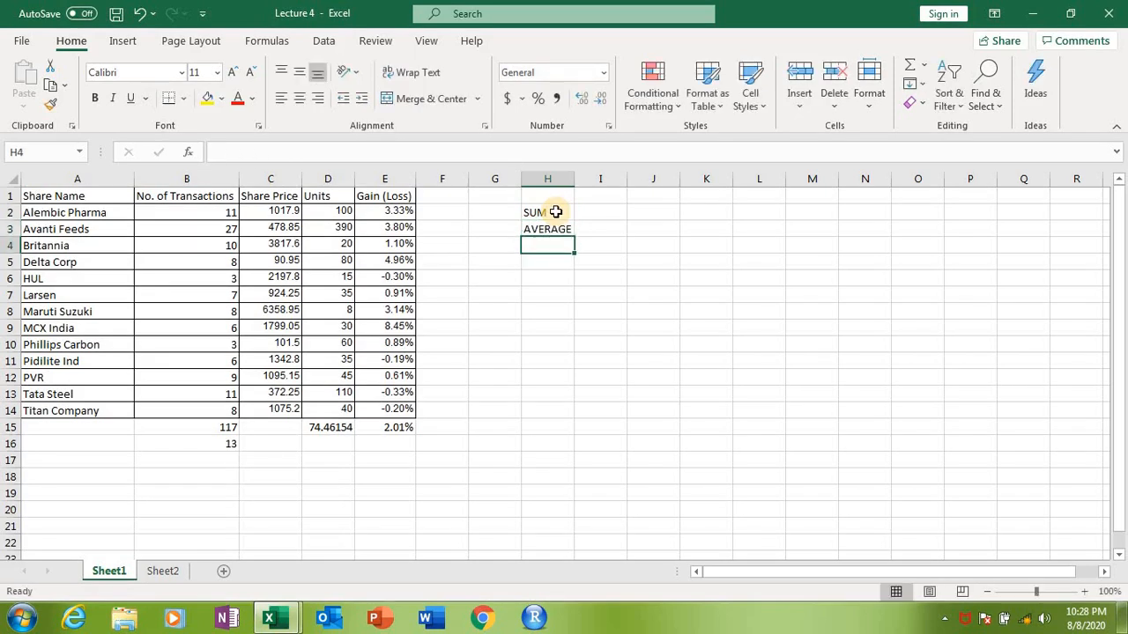
pyautogui.write('COUNT')
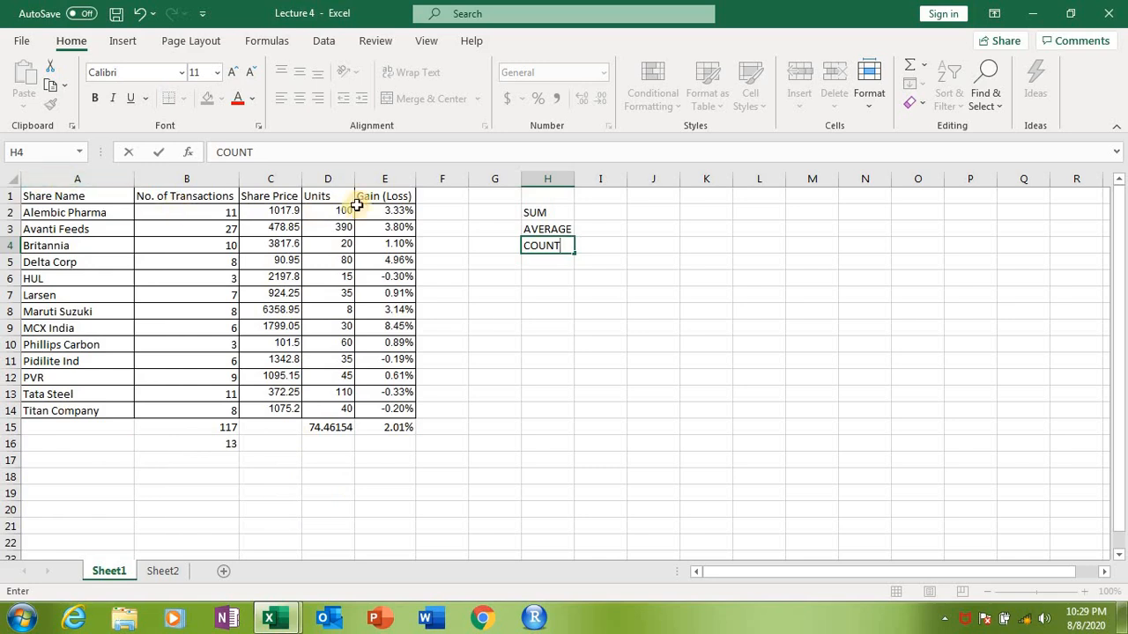
# Step: Calculate the total of share prices multiplied by units in cell C18 with =SUMPRODUCT(C2:C14,D2:D14) and check the formula
pyautogui.click(259, 478)
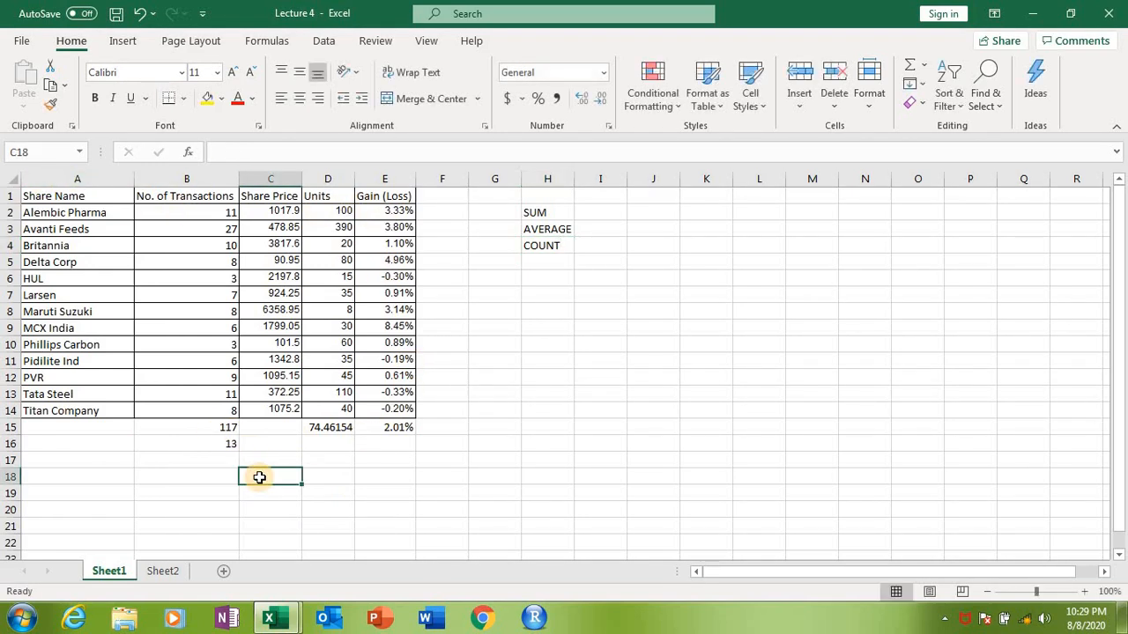
pyautogui.write('=sump')
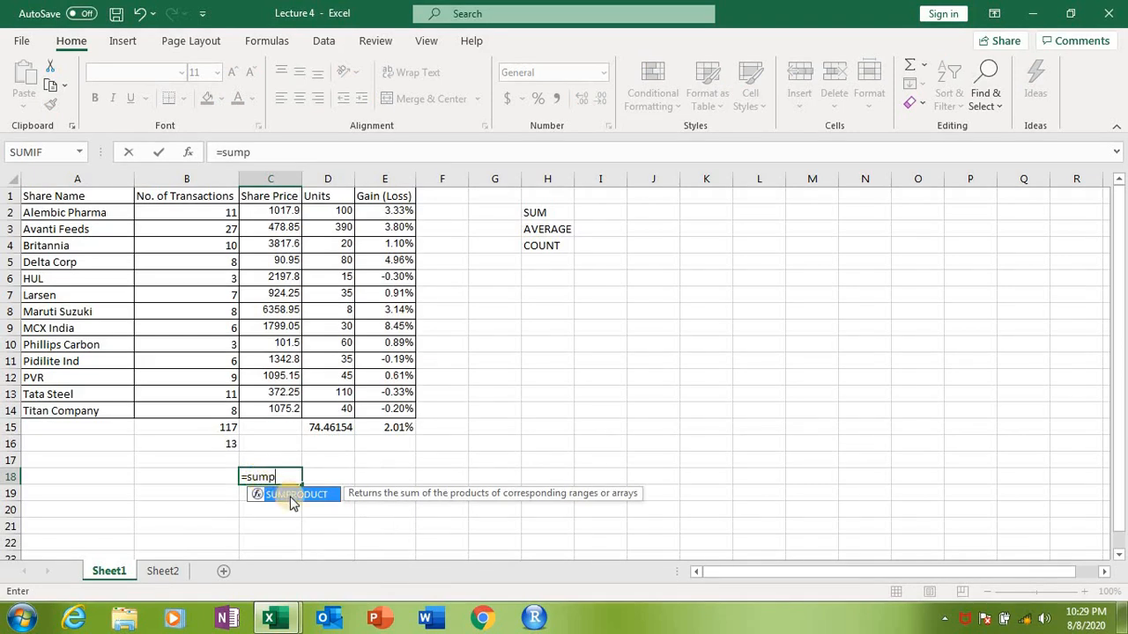
pyautogui.doubleClick(295, 495)
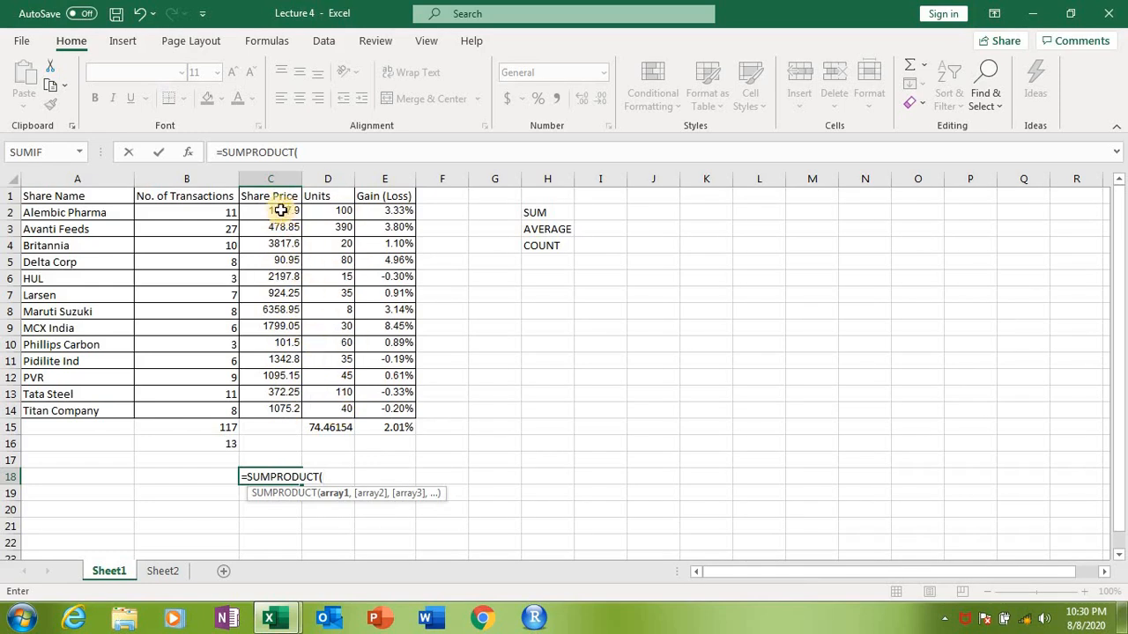
pyautogui.moveTo(281, 211); pyautogui.dragTo(285, 411)
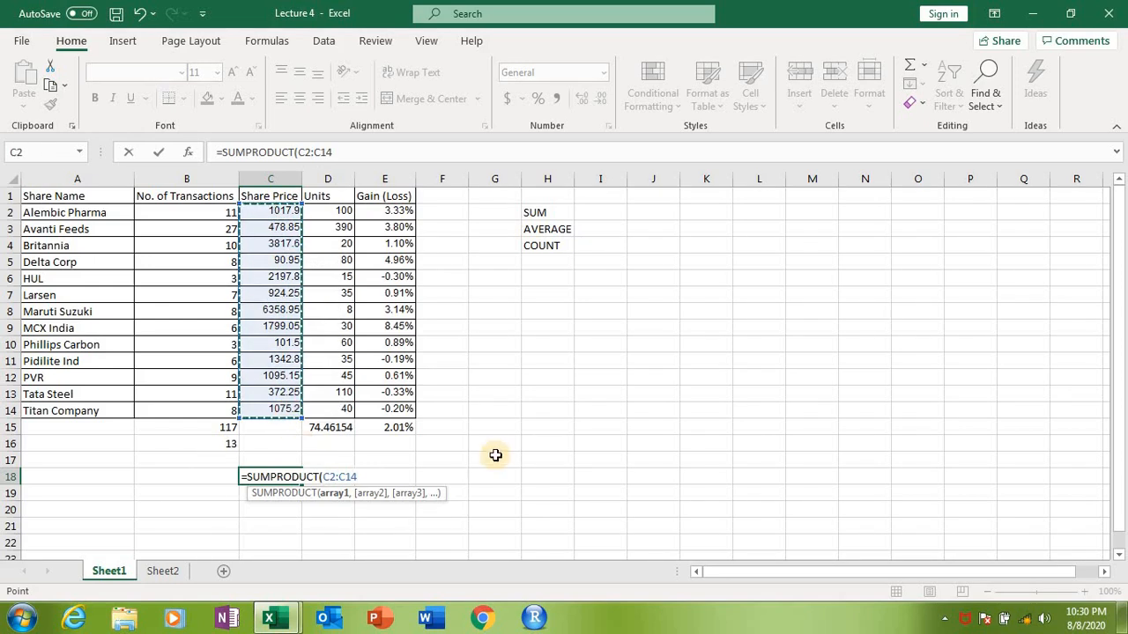
pyautogui.write(',')
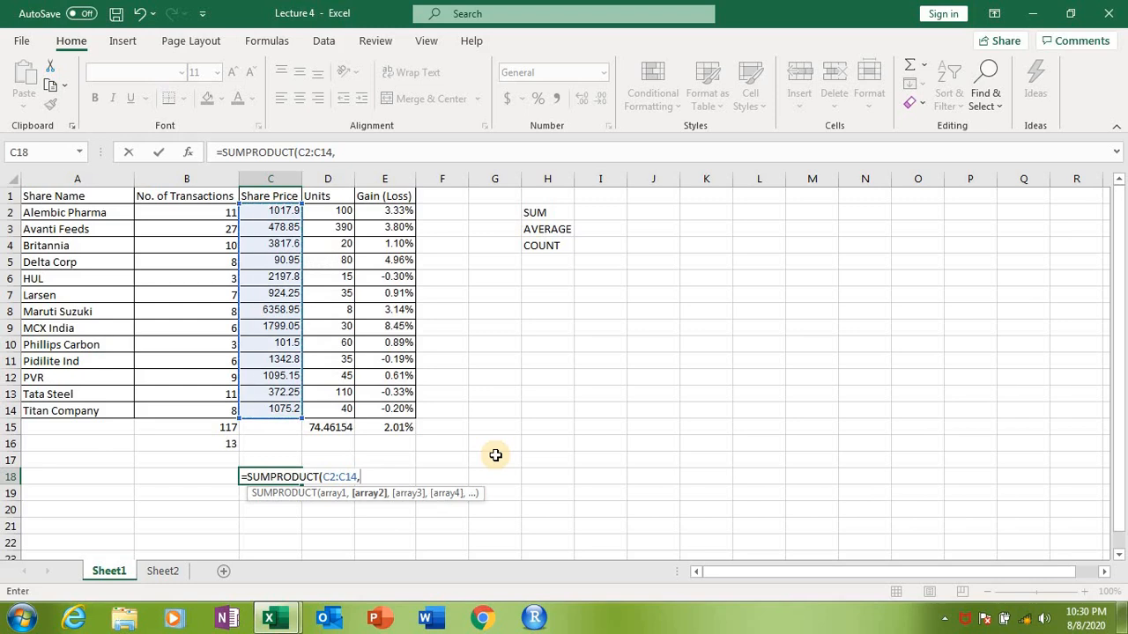
pyautogui.moveTo(338, 214); pyautogui.dragTo(338, 413)
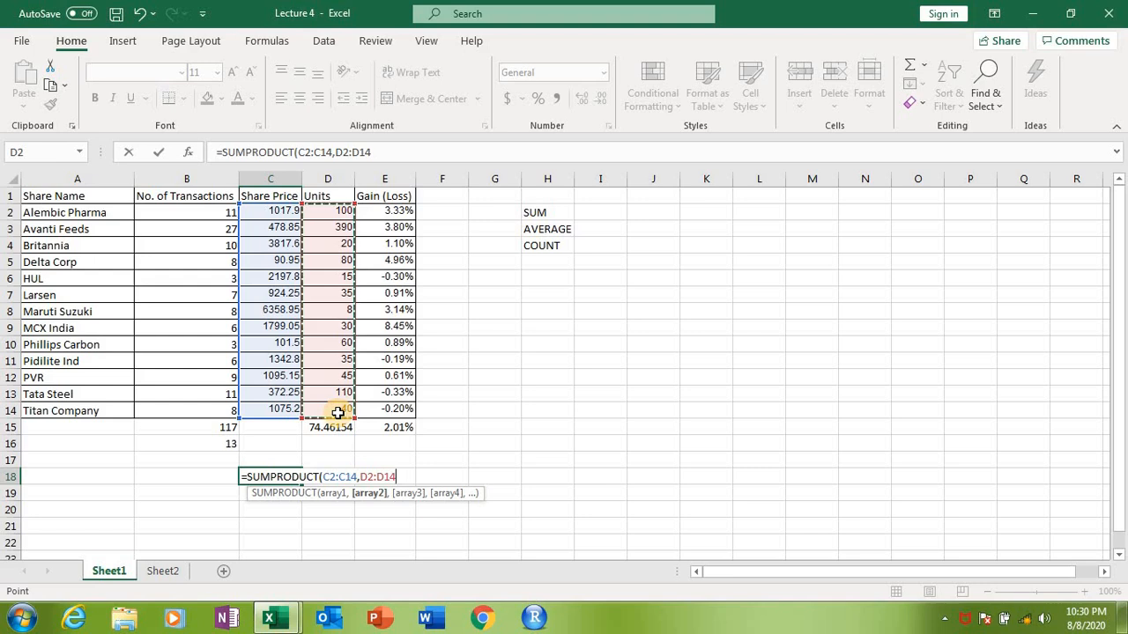
pyautogui.write(')')
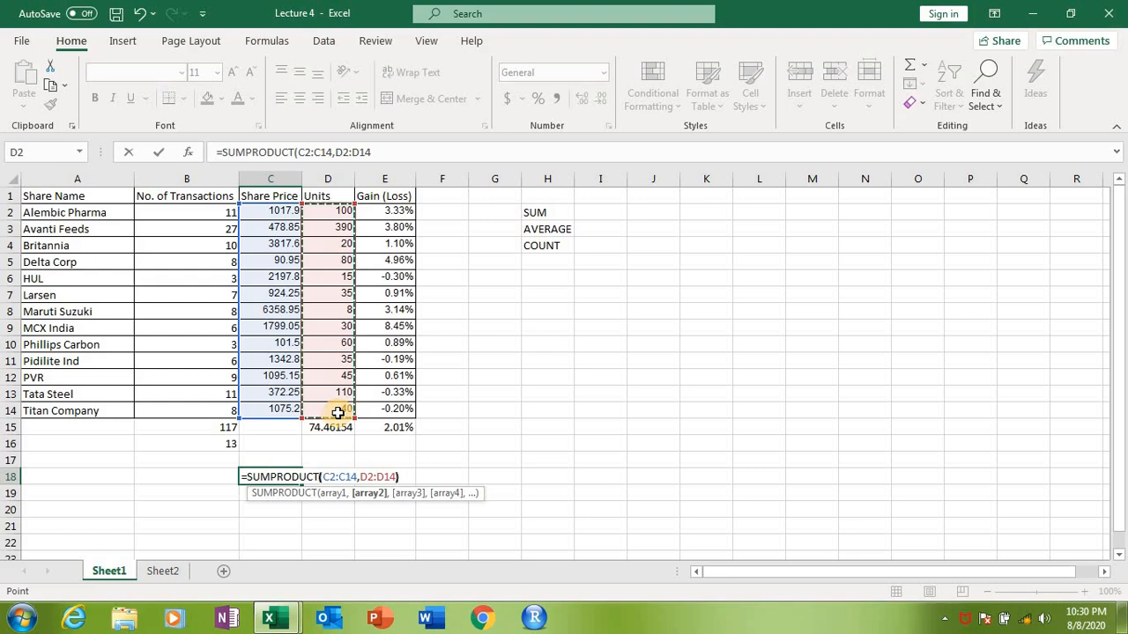
pyautogui.press('Return')
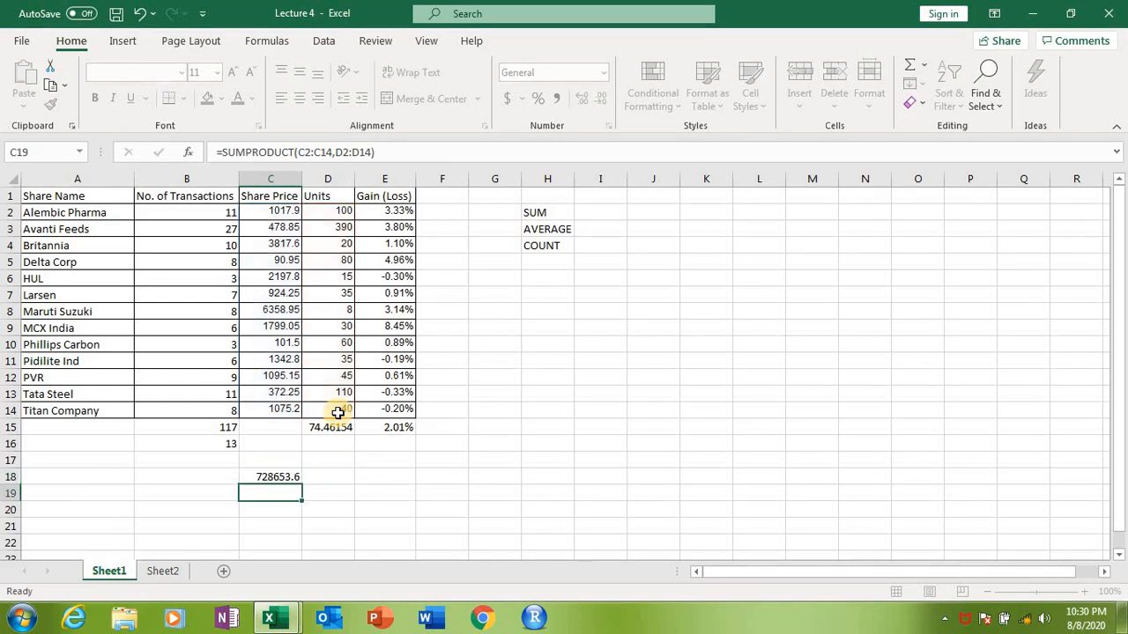
pyautogui.click(283, 476)
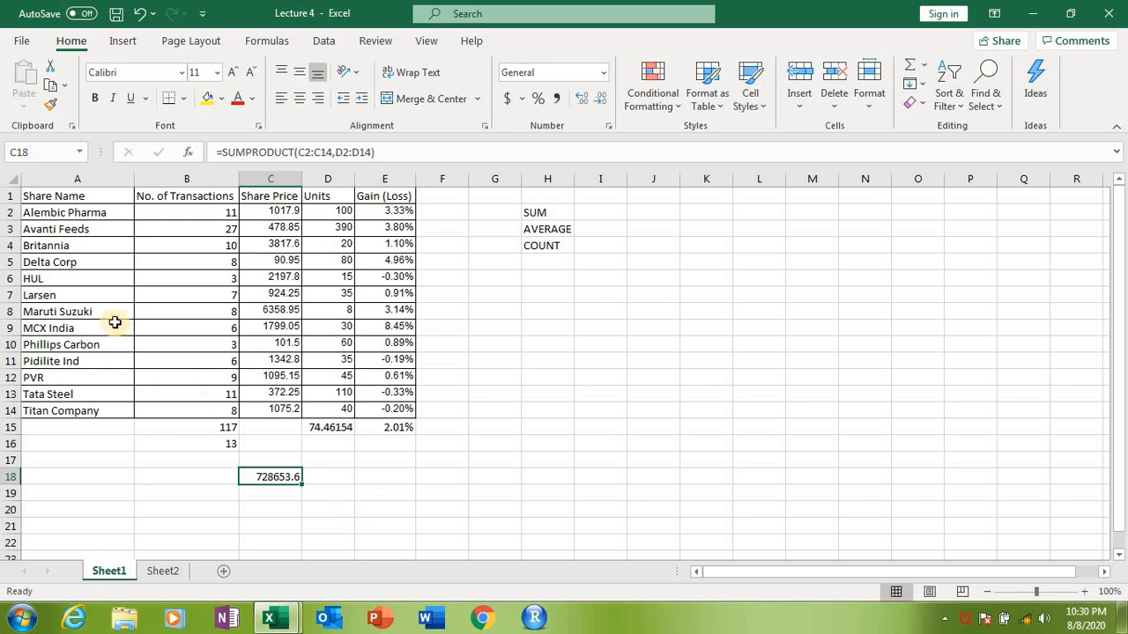
pyautogui.click(377, 476)
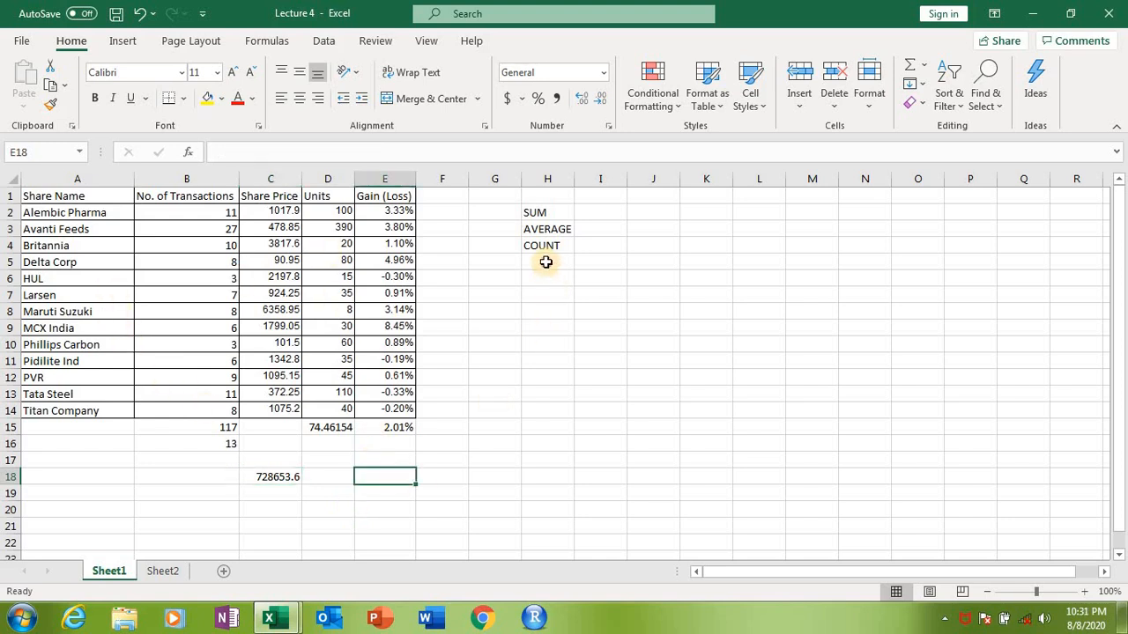
# Step: Add SUMPRODUCT to the list of function names in cell H5
pyautogui.click(546, 262)
pyautogui.write('SUM')
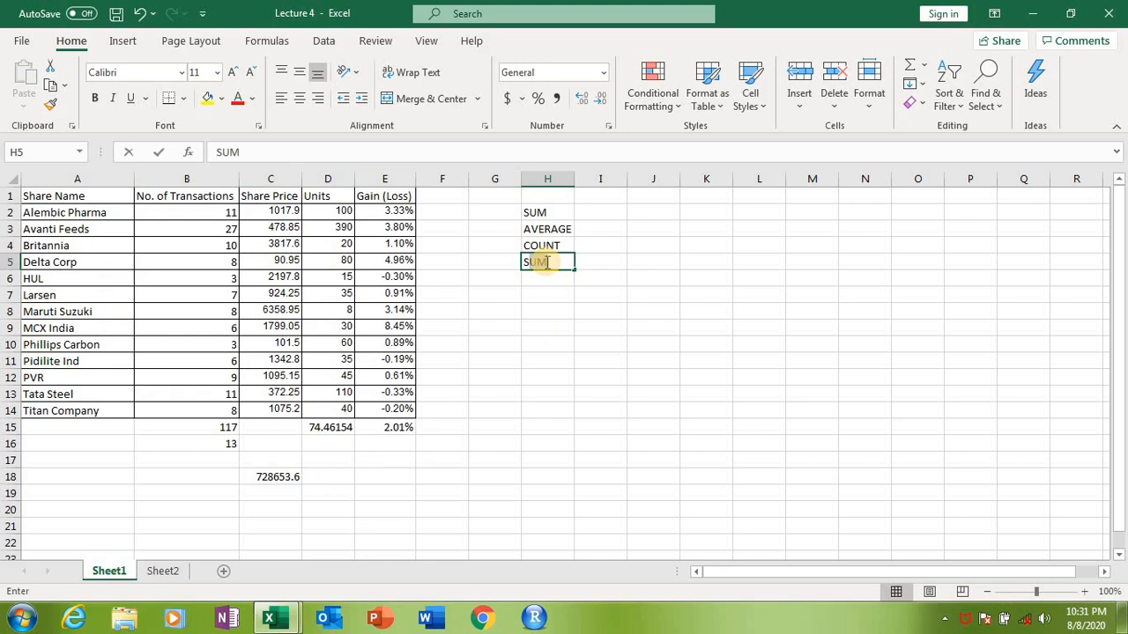
pyautogui.write('P')
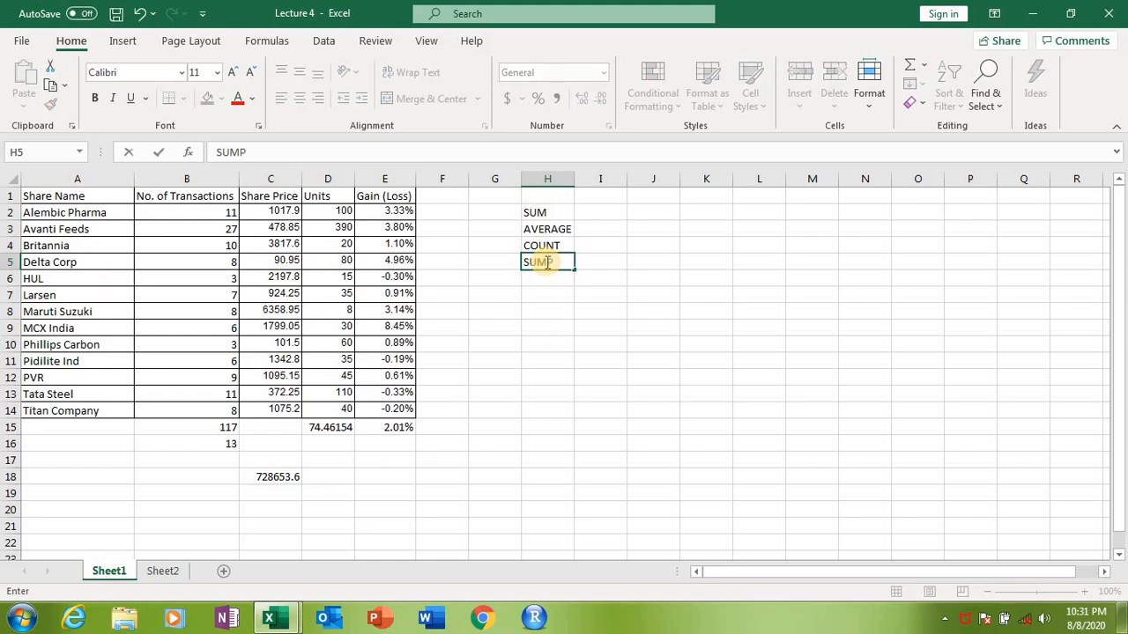
pyautogui.write('RODUCT')
pyautogui.press('Return')
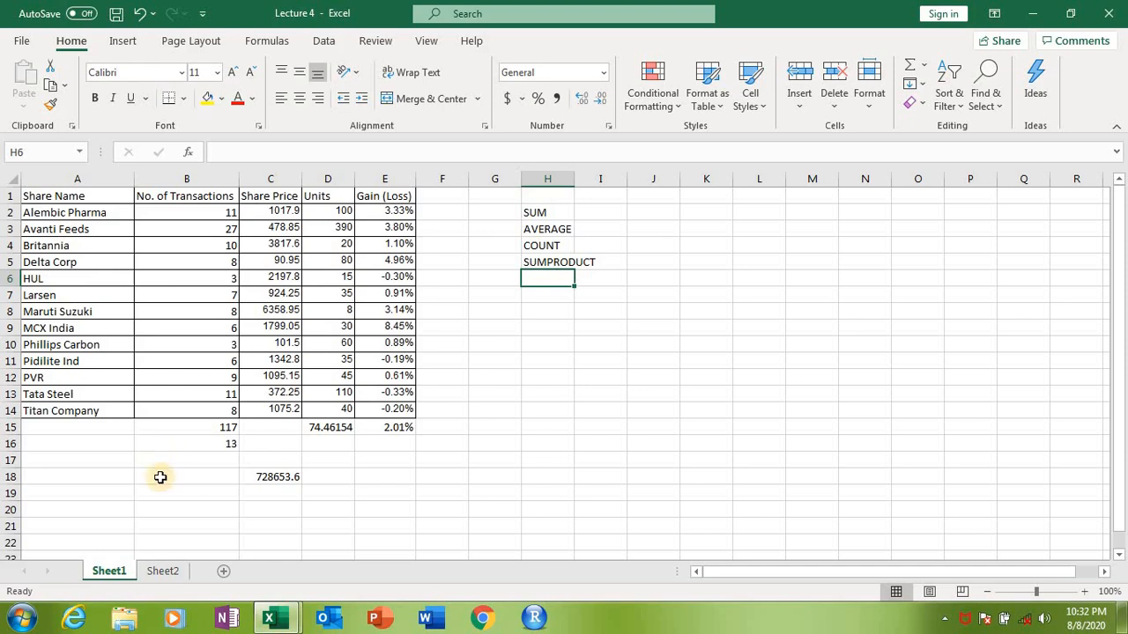
# Step: On Sheet2, autofit the widths of the Income, Expenditure and Savings columns to their headings
pyautogui.click(163, 571)
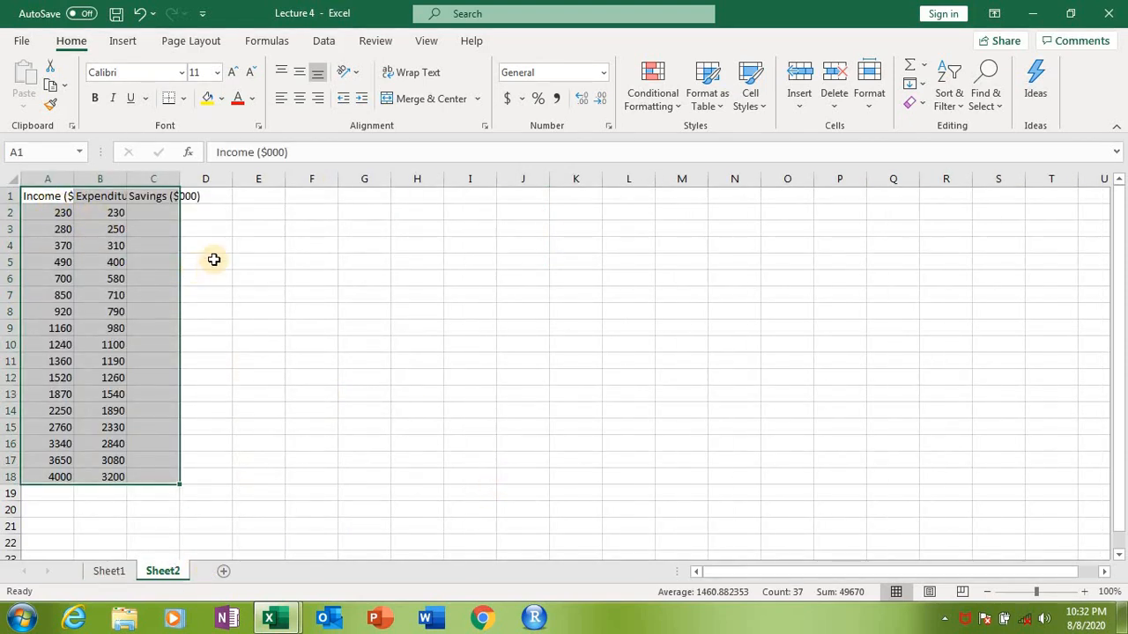
pyautogui.click(215, 261)
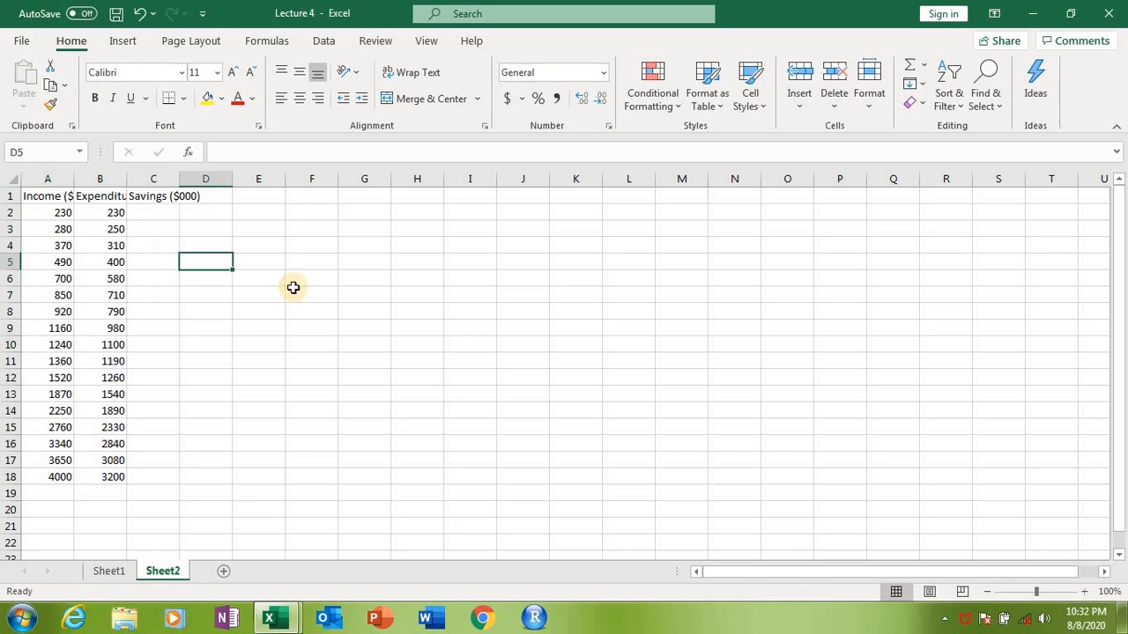
pyautogui.doubleClick(74, 181)
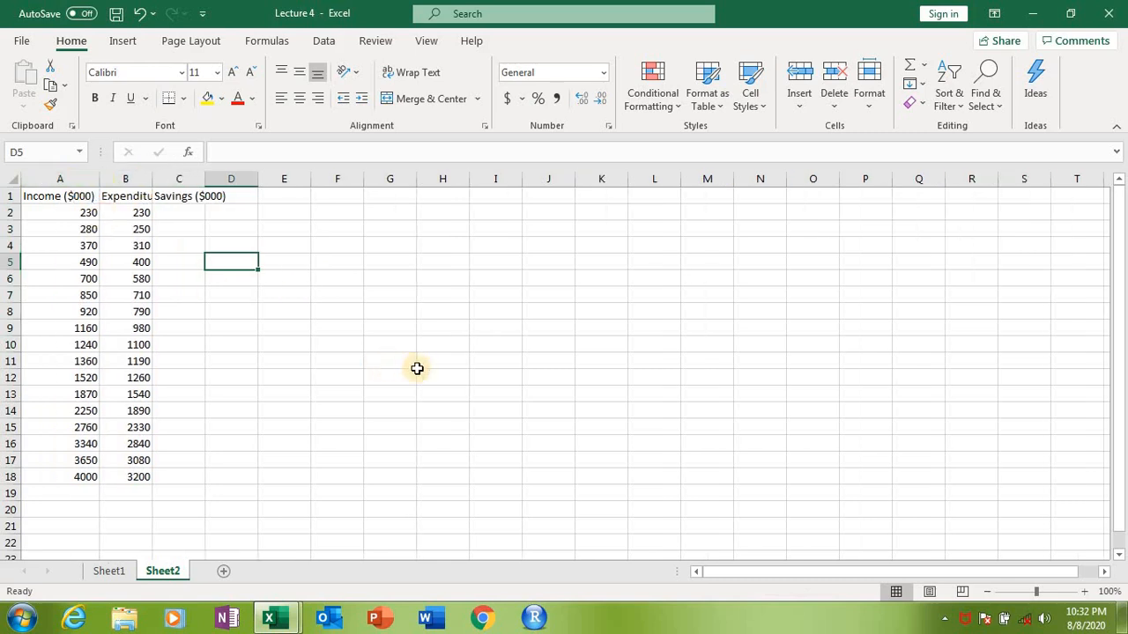
pyautogui.doubleClick(151, 181)
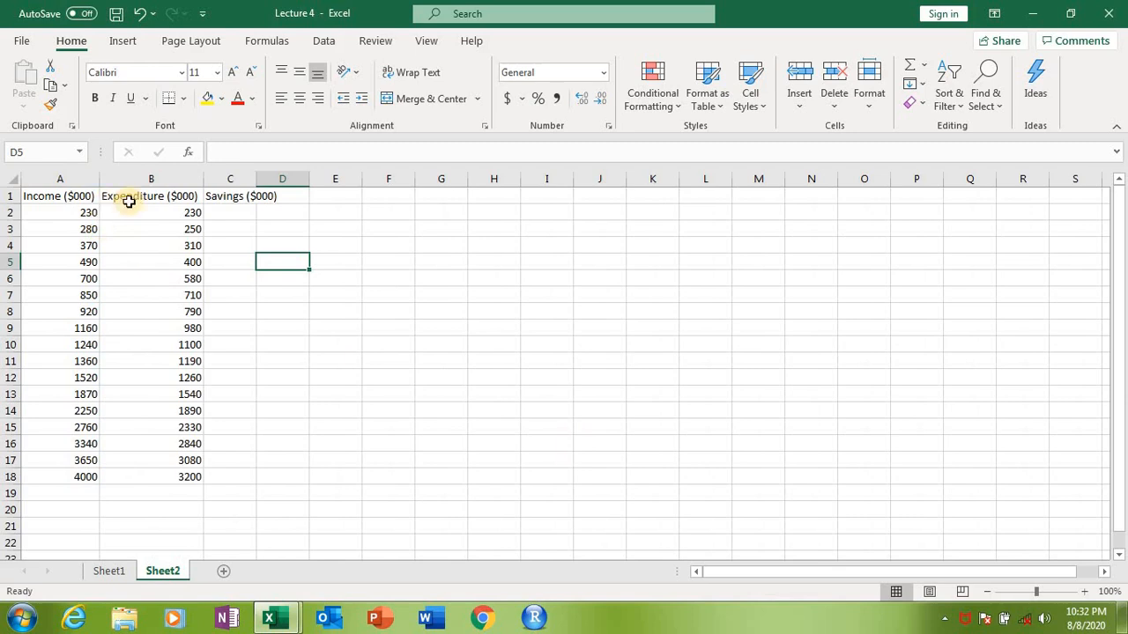
pyautogui.doubleClick(257, 182)
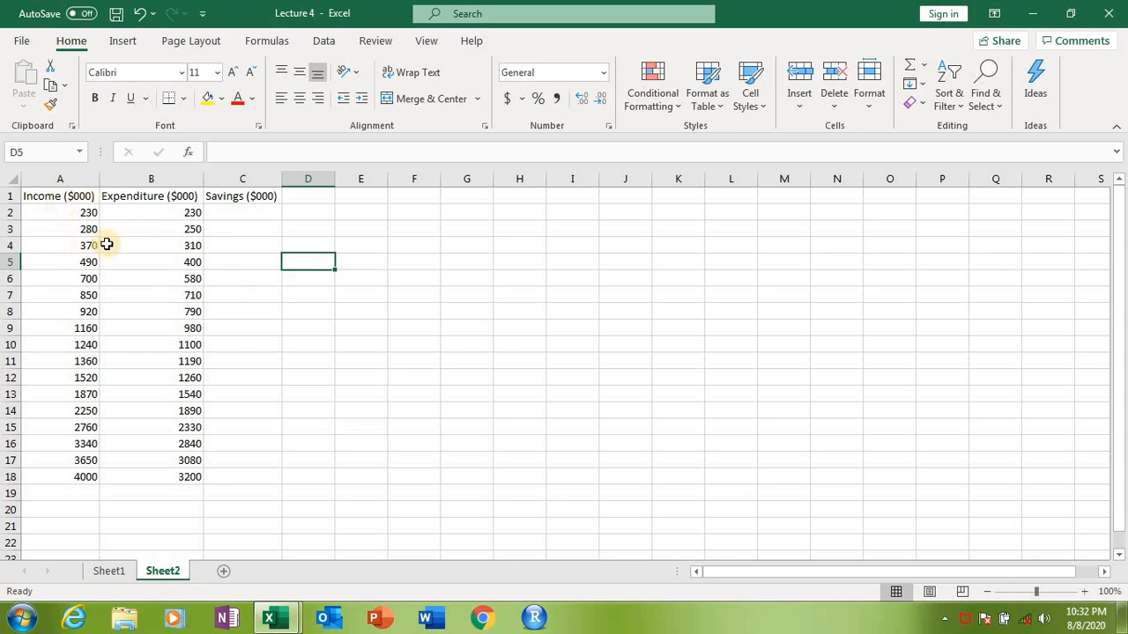
# Step: Calculate the first row's savings in cell C2 as income minus expenditure with =A2-B2
pyautogui.click(261, 212)
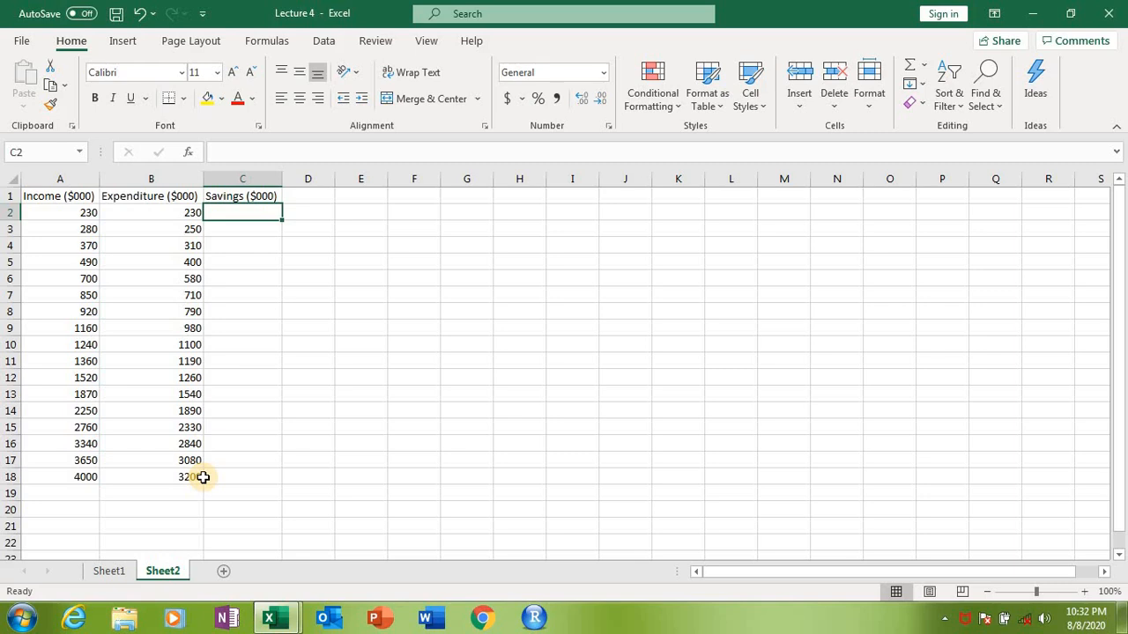
pyautogui.write('=')
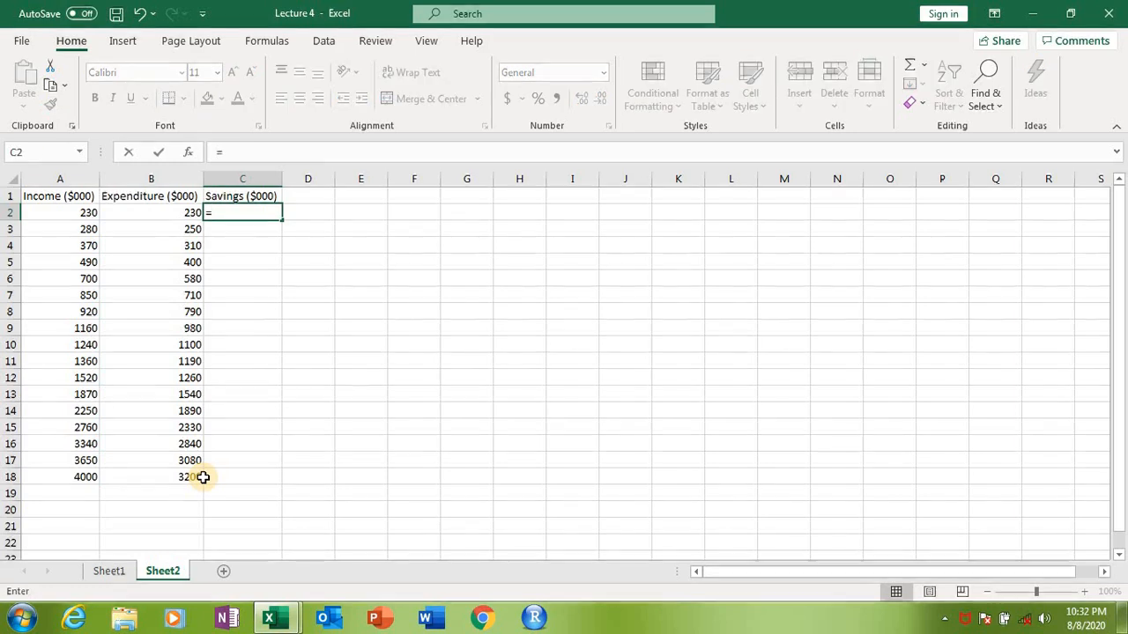
pyautogui.click(92, 210)
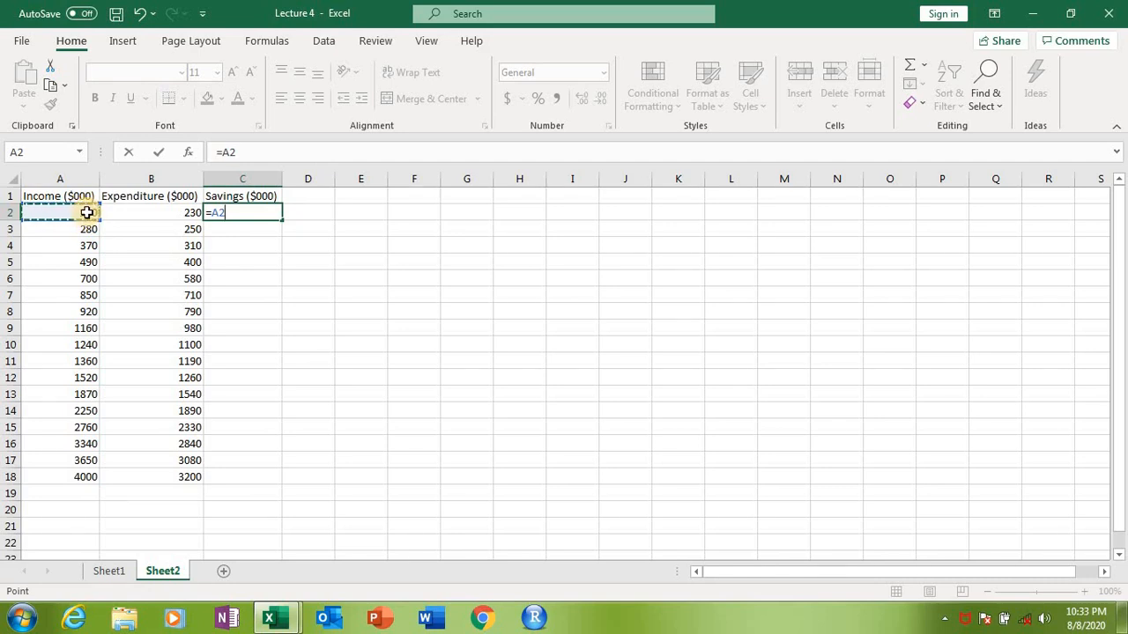
pyautogui.write('-')
pyautogui.click(186, 209)
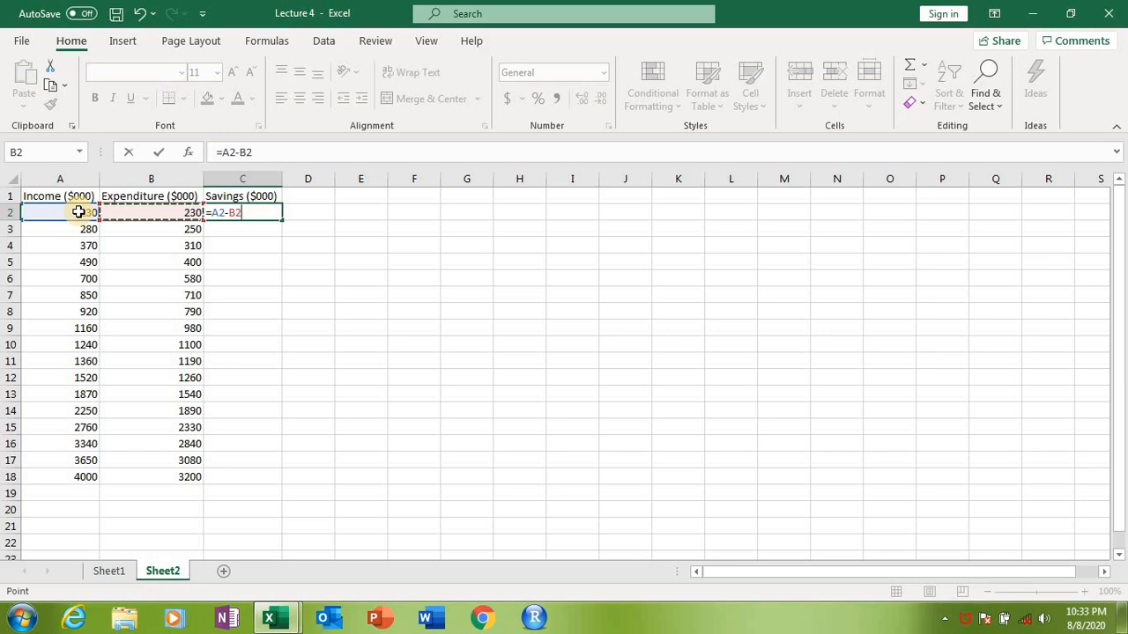
pyautogui.press('Return')
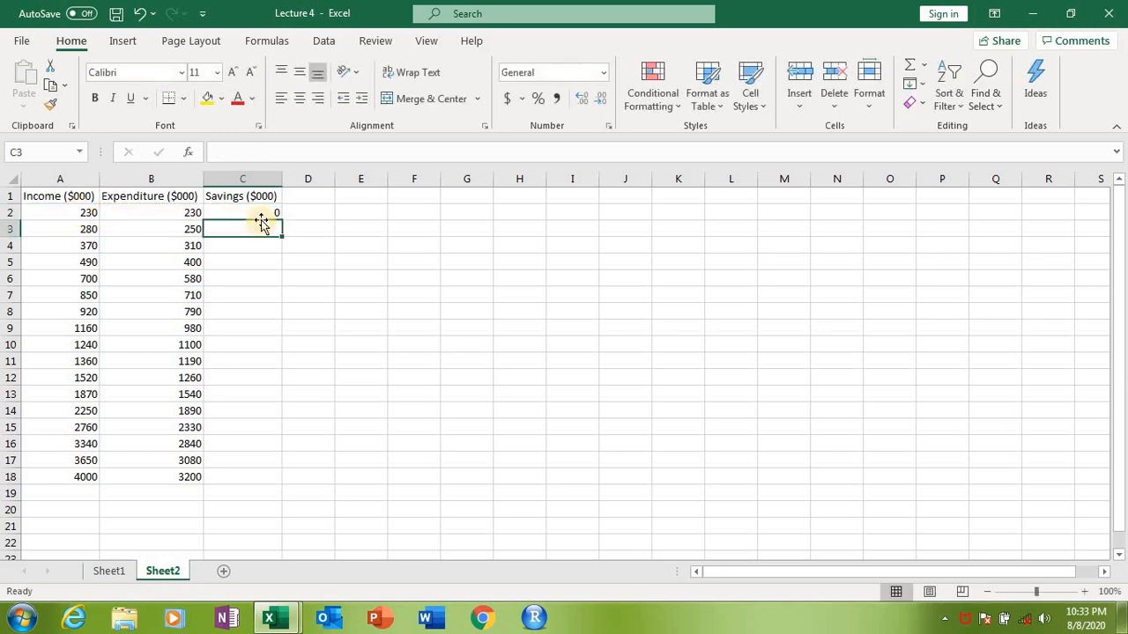
# Step: Fill the savings formula from C2 down to C18 and check the copied formulas in C3, C4, C5 and C18
pyautogui.click(263, 214)
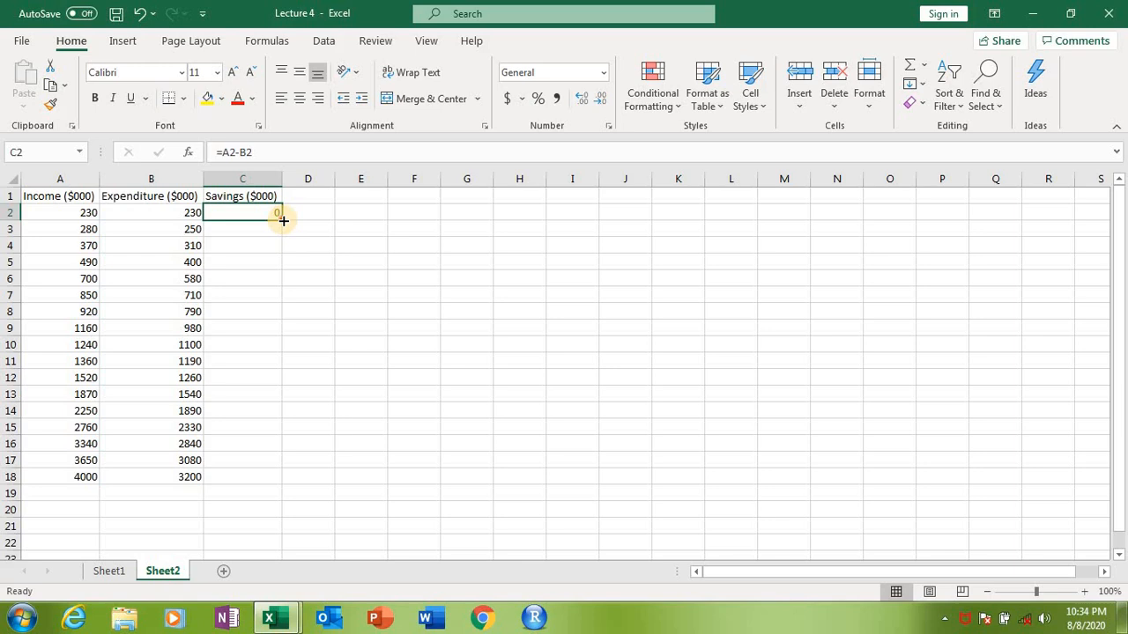
pyautogui.moveTo(282, 220); pyautogui.dragTo(273, 481)
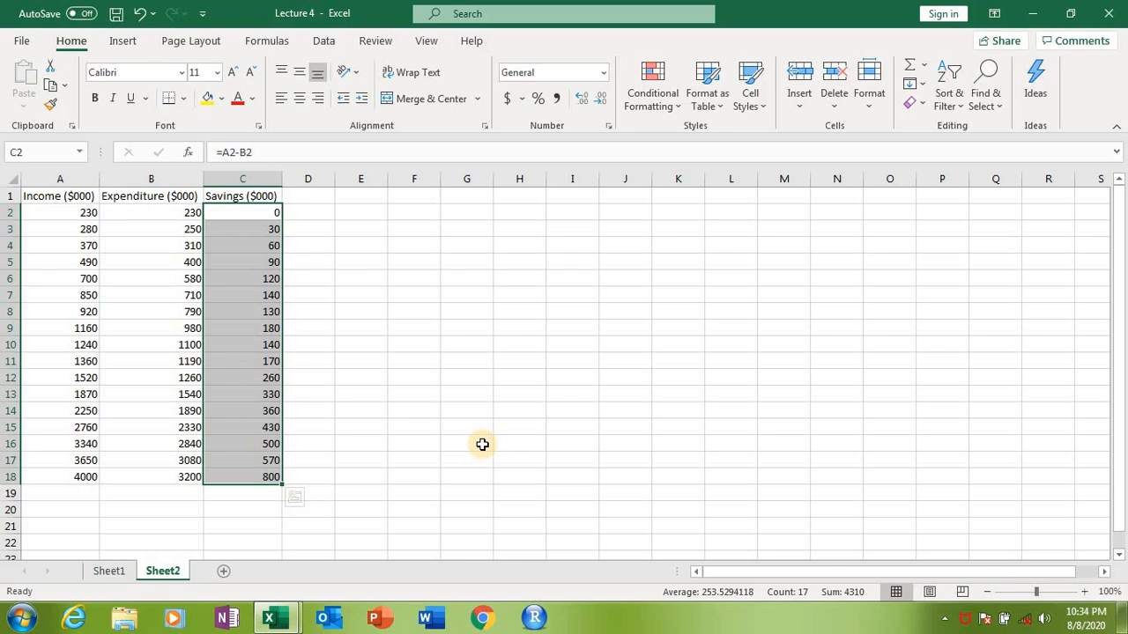
pyautogui.click(282, 228)
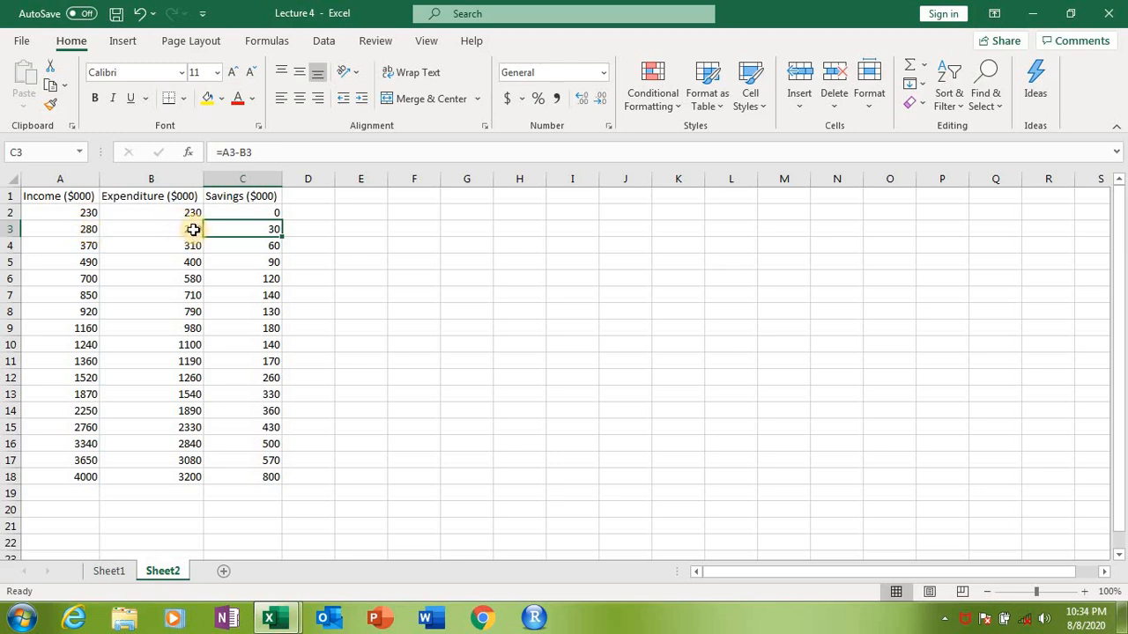
pyautogui.click(274, 246)
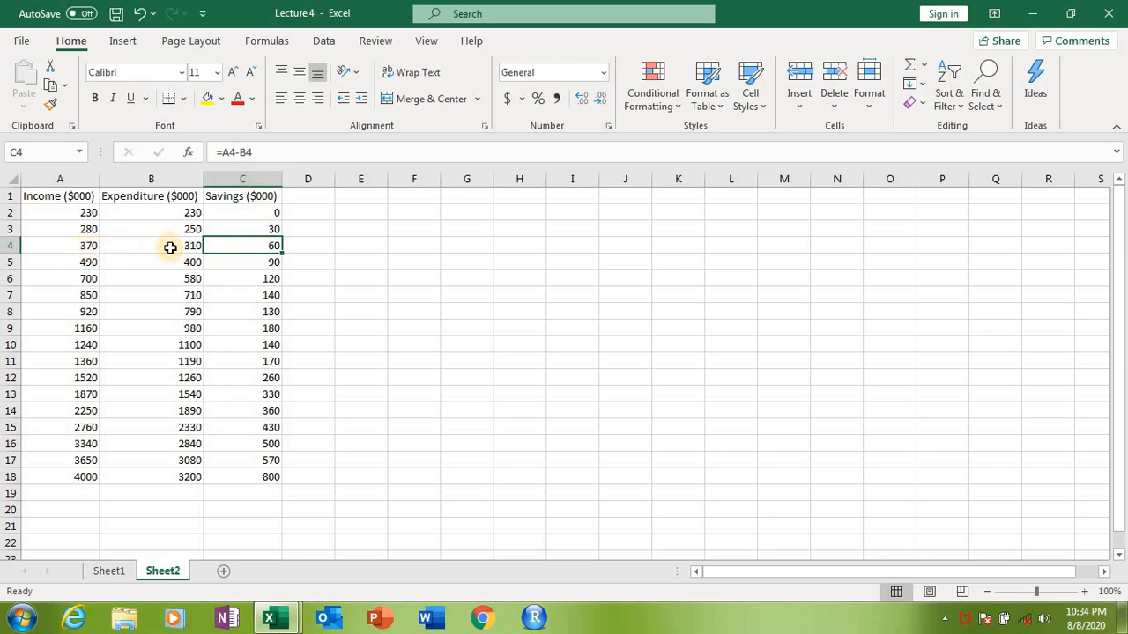
pyautogui.click(260, 264)
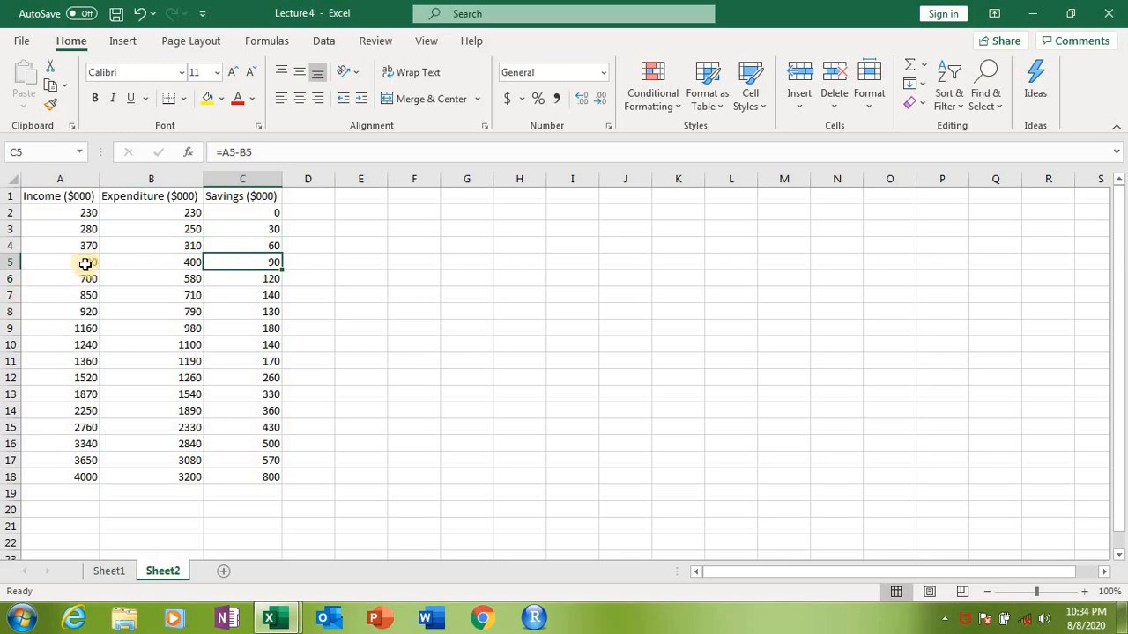
pyautogui.click(270, 475)
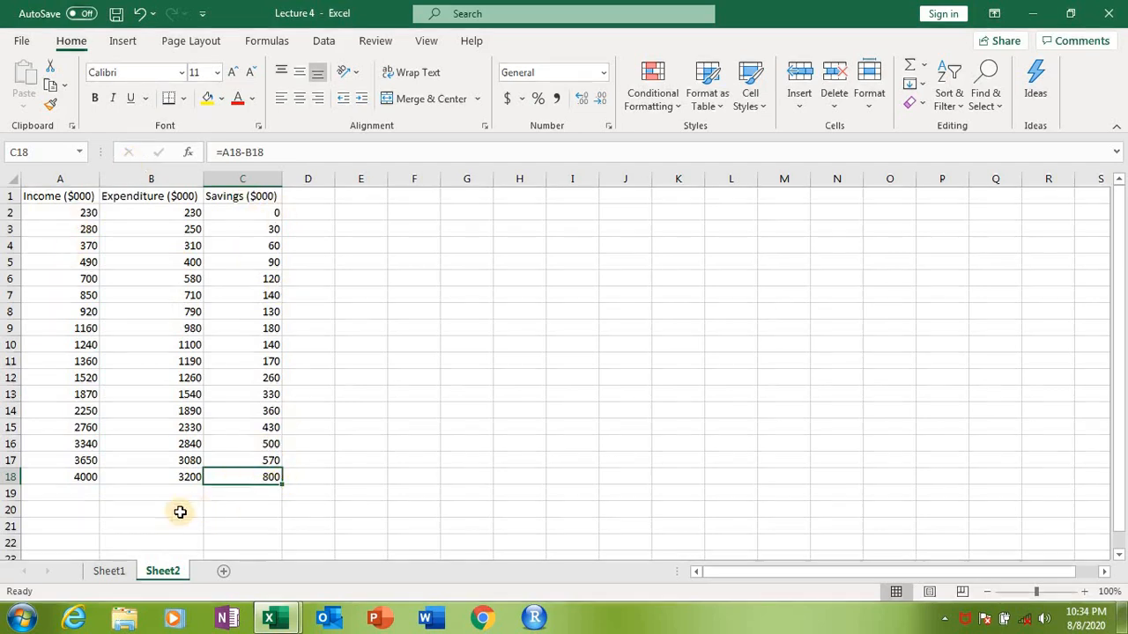
# Step: Total the income in cell A19 with =SUM(A2:A18) and copy the formula across to B19 and C19
pyautogui.click(65, 496)
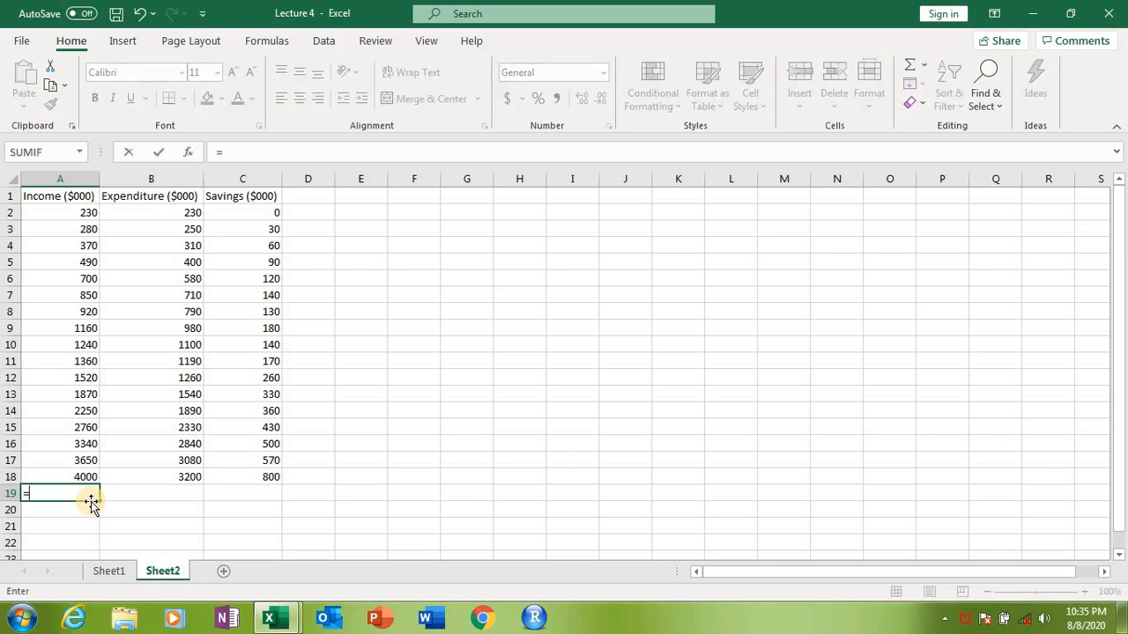
pyautogui.write('sum(')
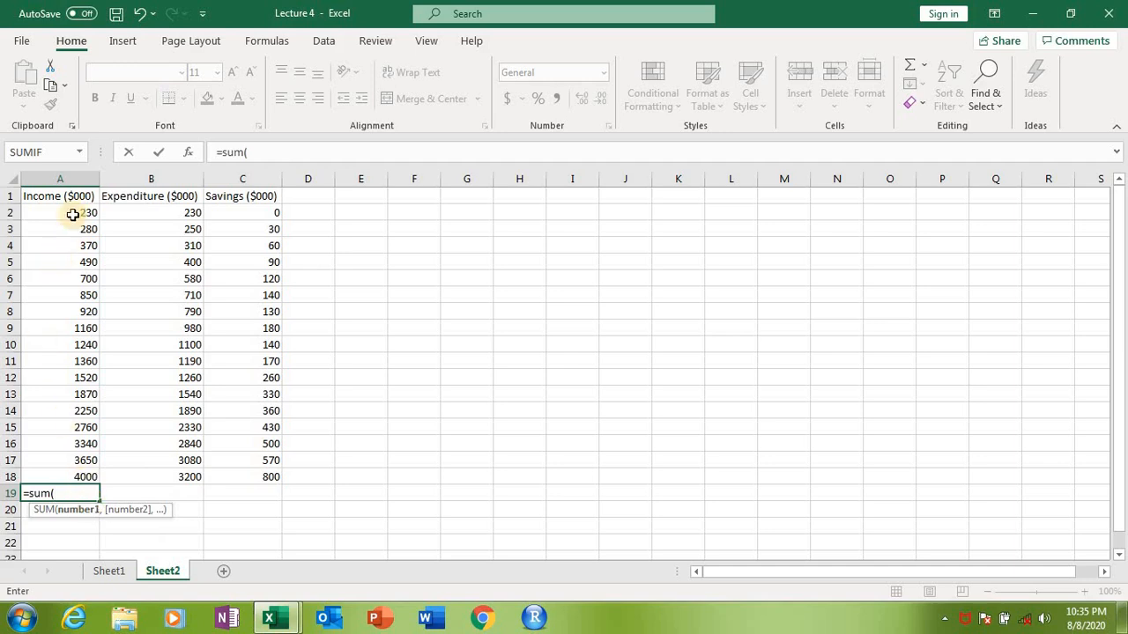
pyautogui.moveTo(78, 208); pyautogui.dragTo(75, 477)
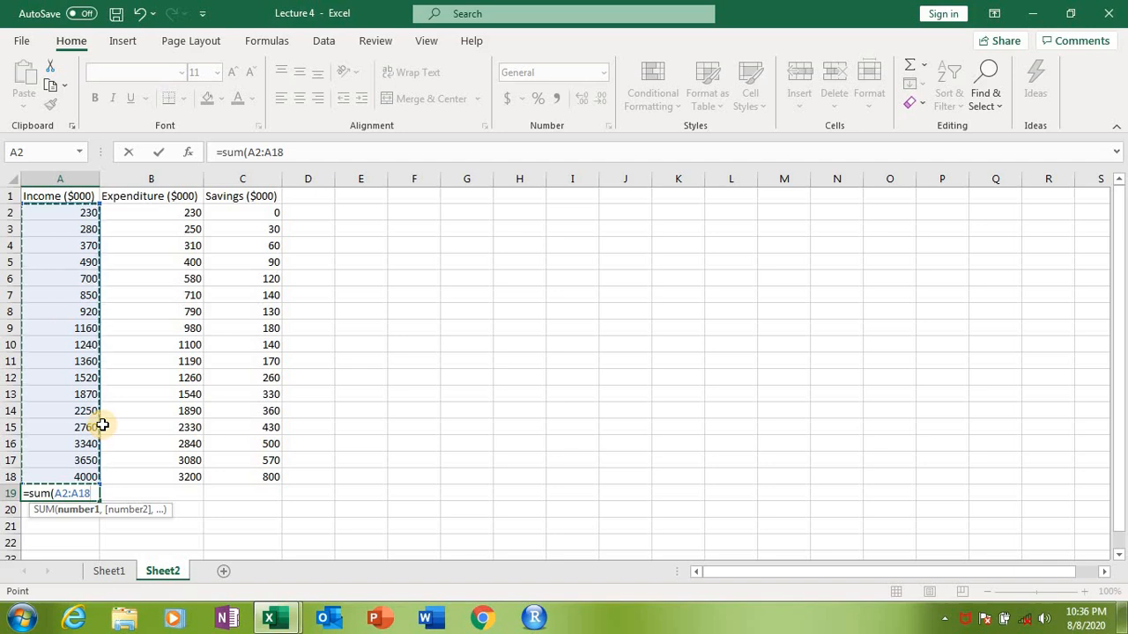
pyautogui.write(')')
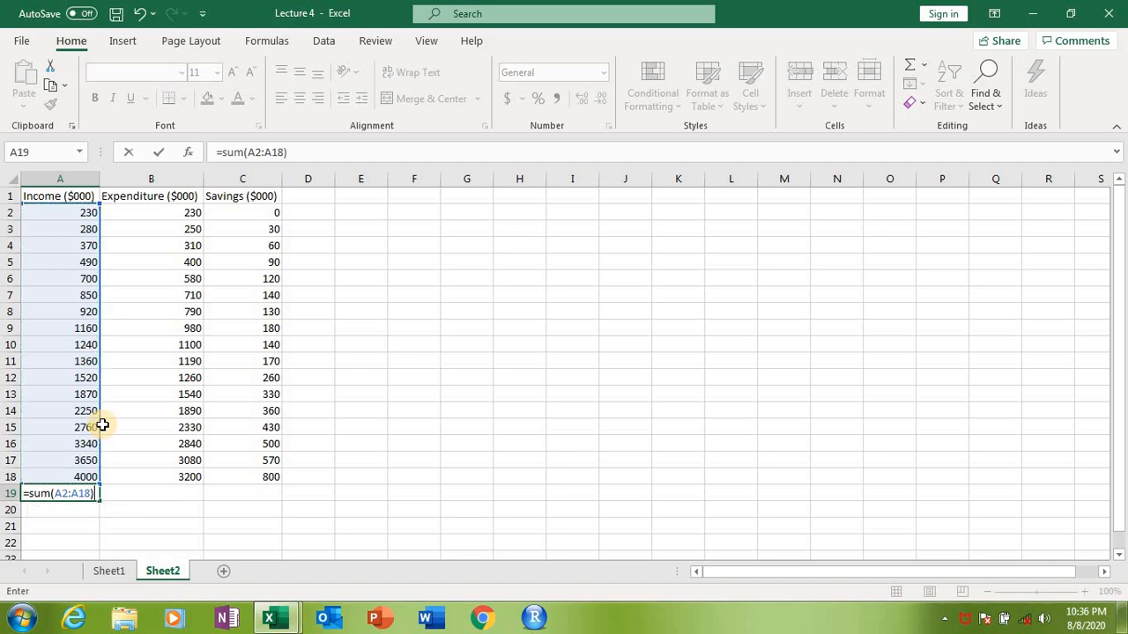
pyautogui.press('Return')
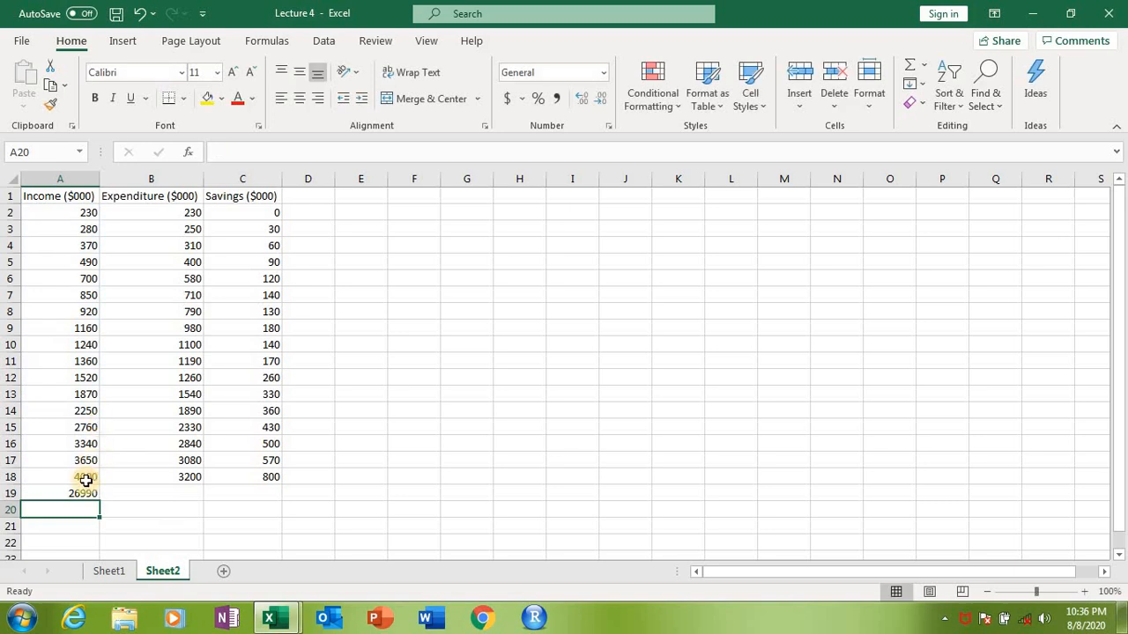
pyautogui.click(83, 491)
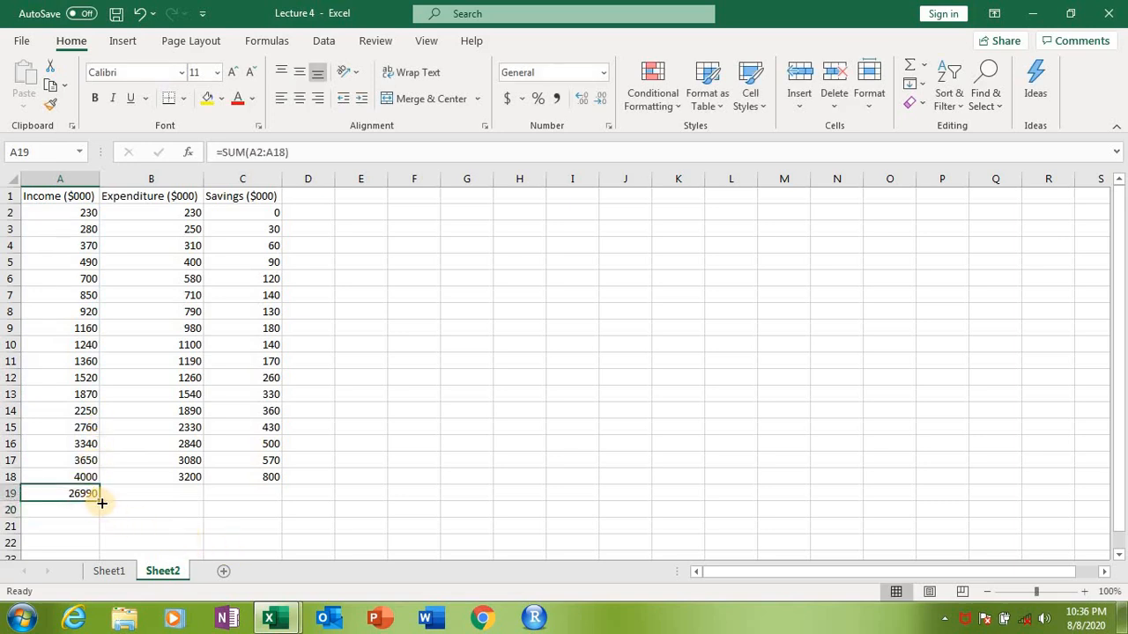
pyautogui.moveTo(100, 501); pyautogui.dragTo(334, 509)
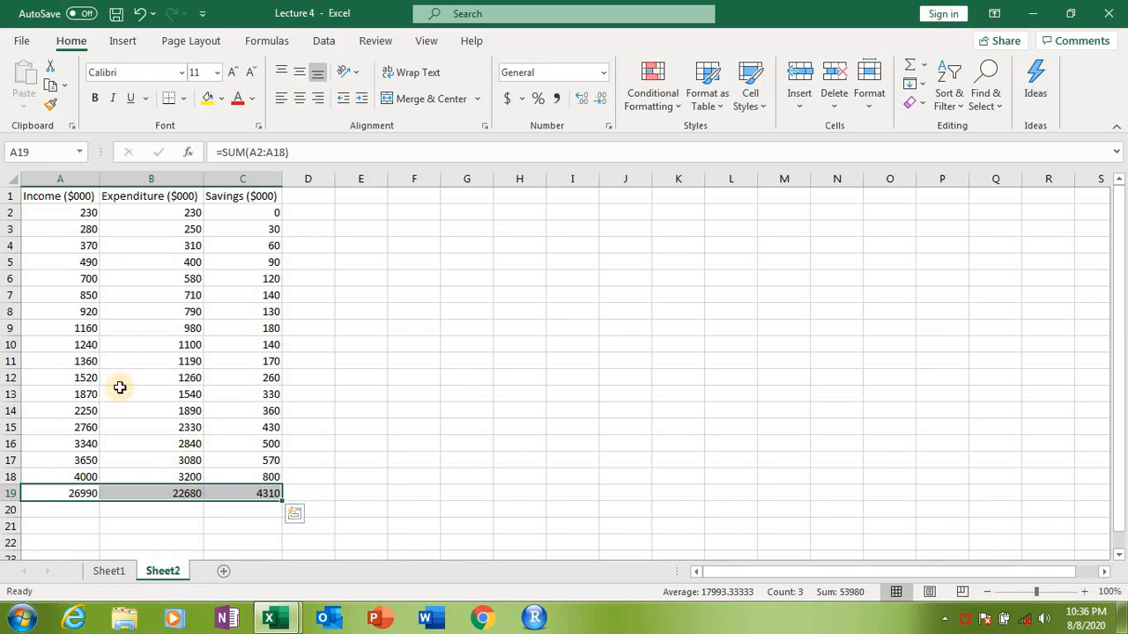
pyautogui.press('Escape')
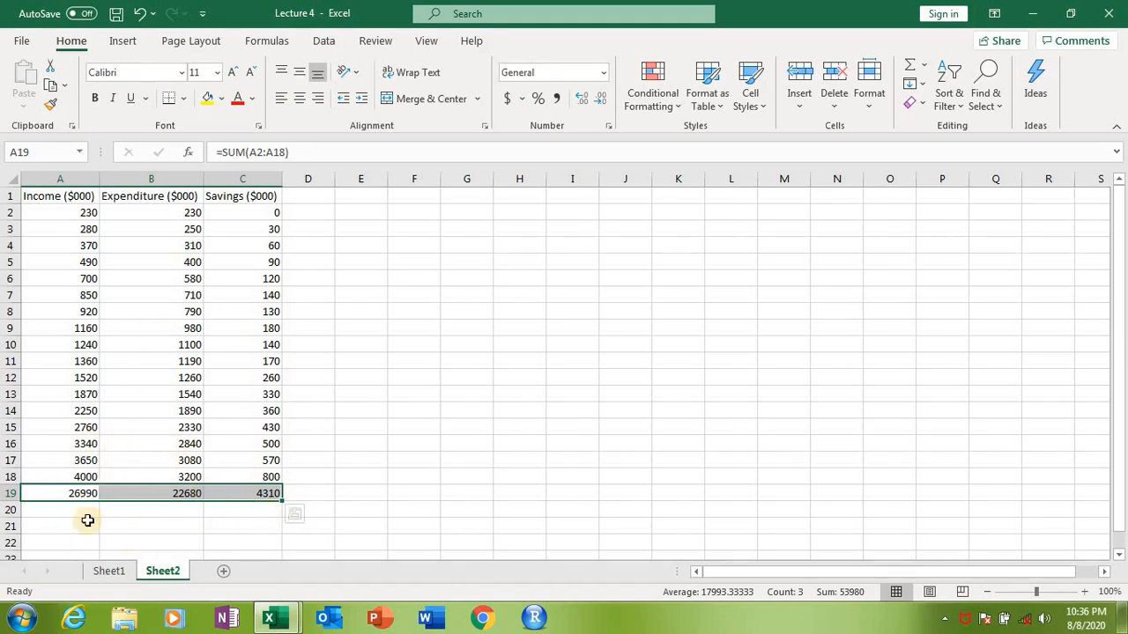
# Step: Average the income in cell A20 with =AVERAGE(A2:A18) and copy the formula across to B20 and C20
pyautogui.click(73, 508)
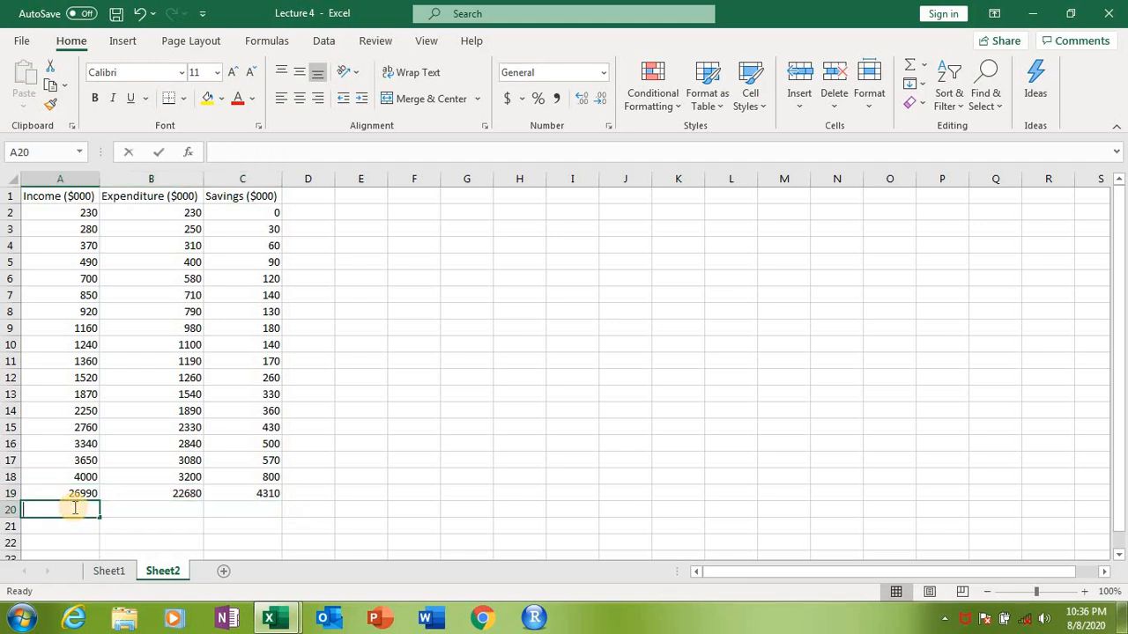
pyautogui.write('=aver')
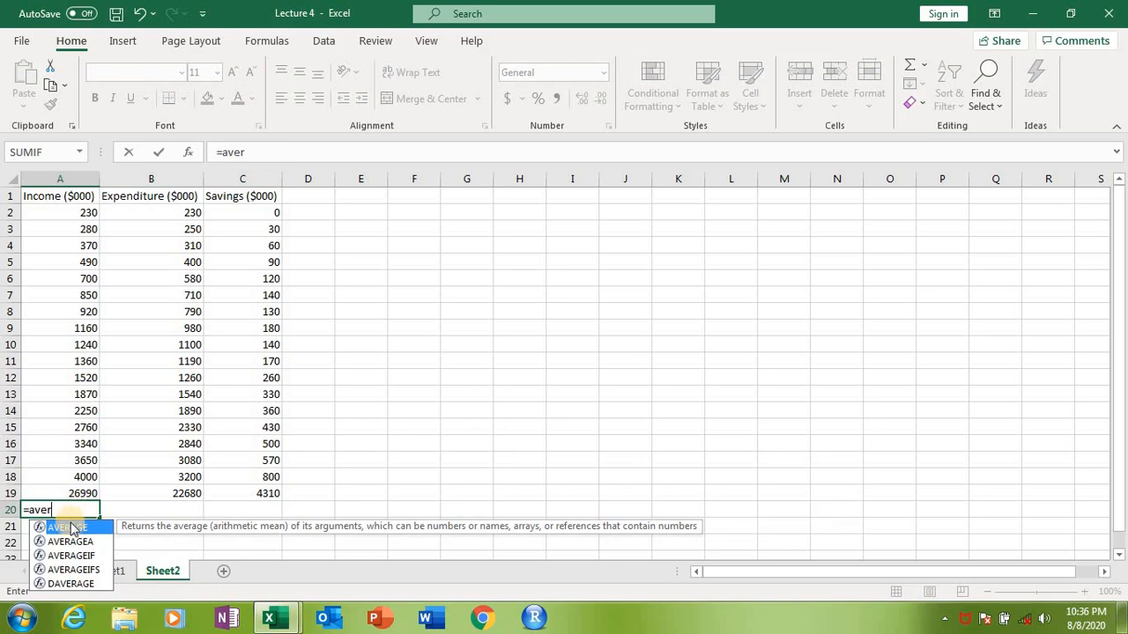
pyautogui.doubleClick(70, 529)
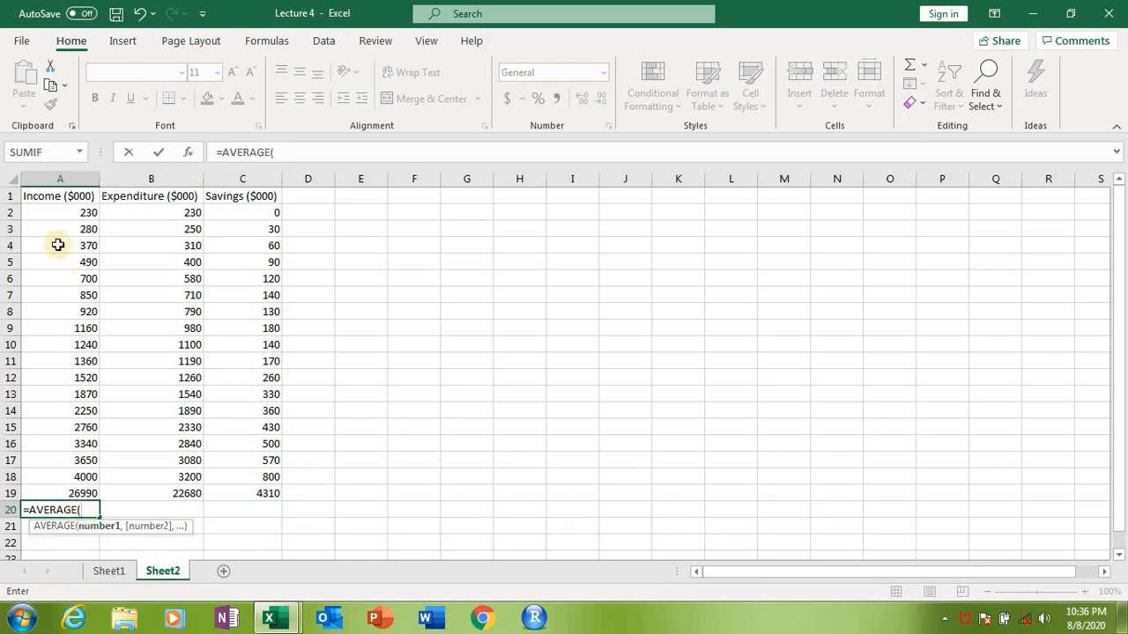
pyautogui.moveTo(74, 212); pyautogui.dragTo(66, 476)
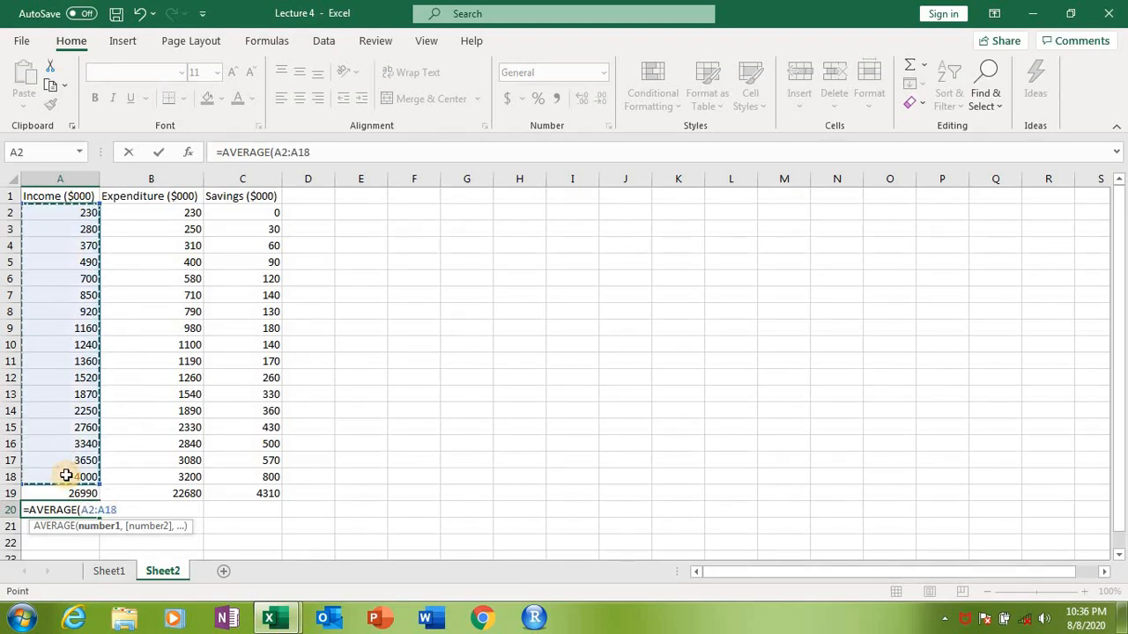
pyautogui.write(')')
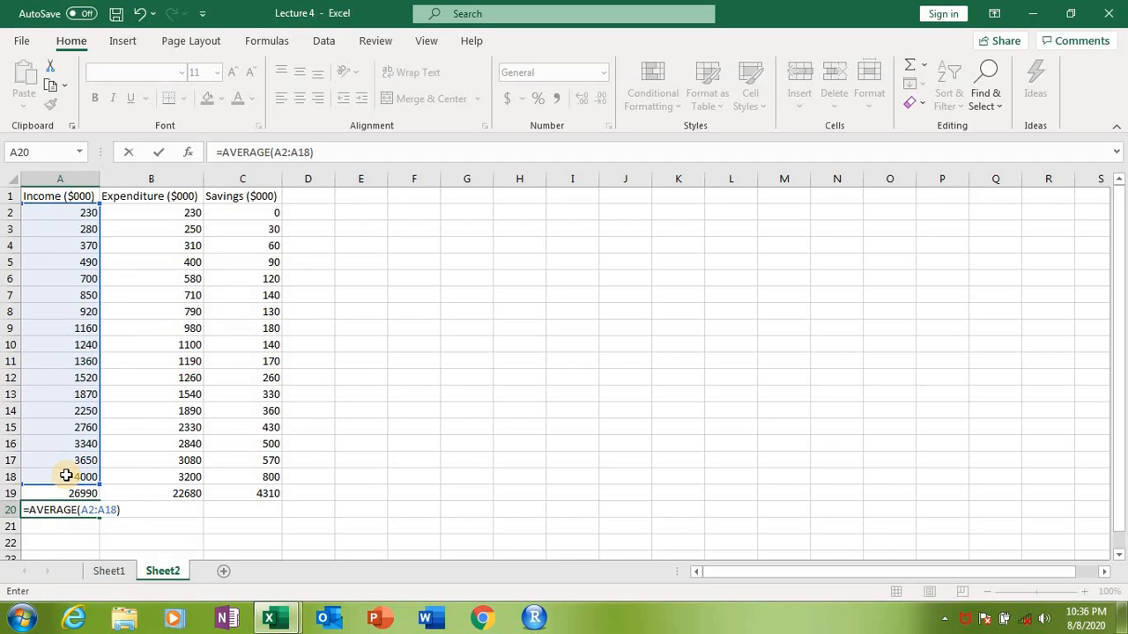
pyautogui.press('Return')
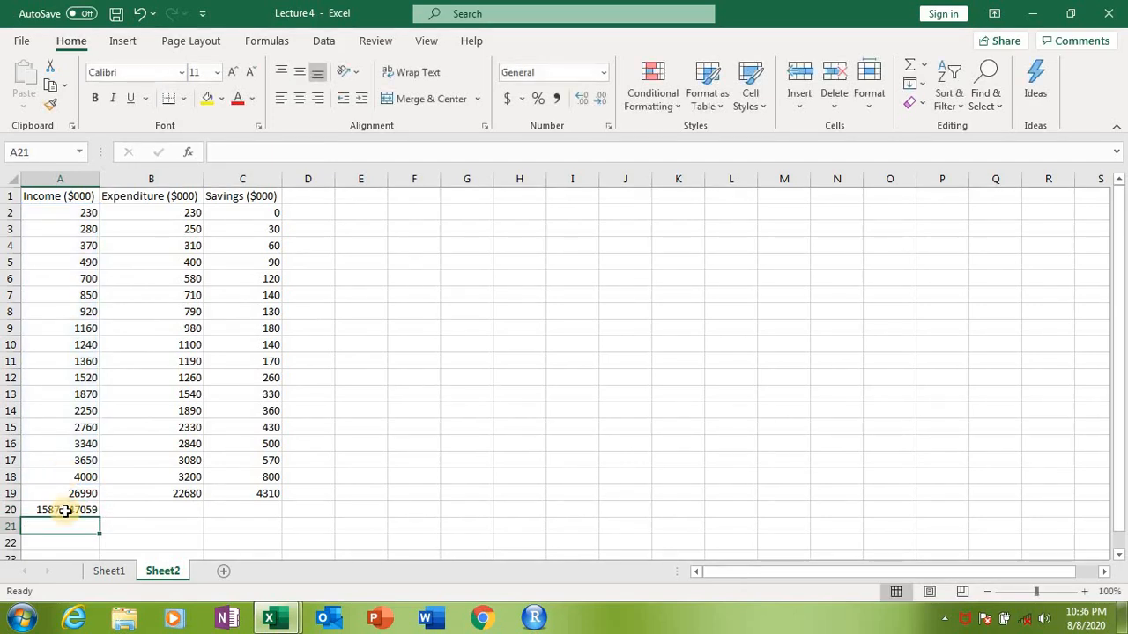
pyautogui.click(69, 514)
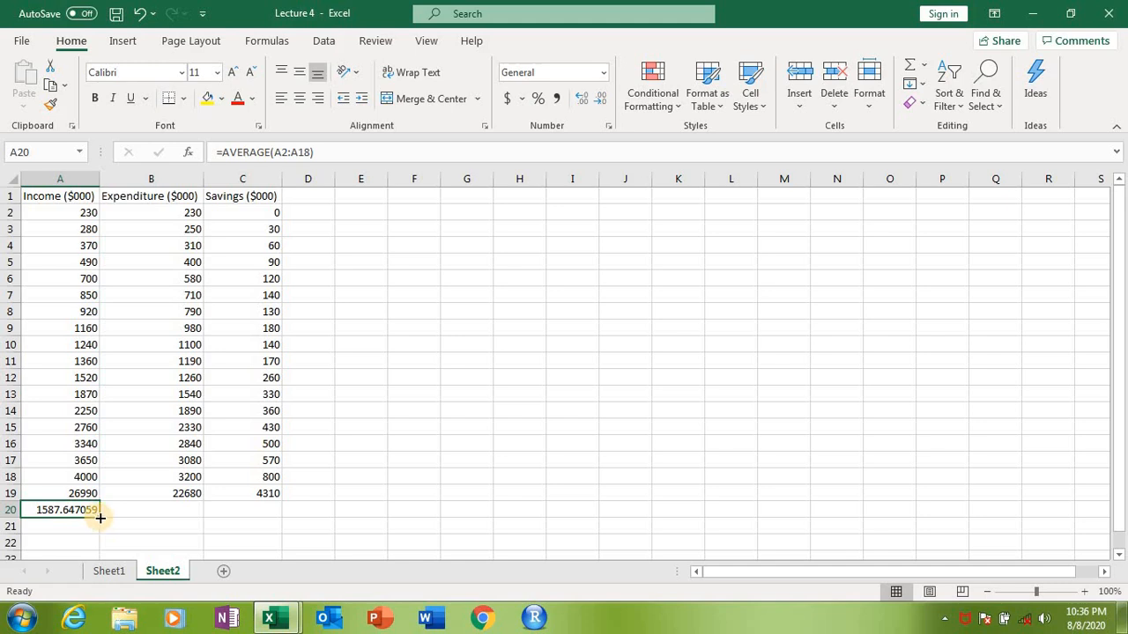
pyautogui.moveTo(100, 519); pyautogui.dragTo(282, 514)
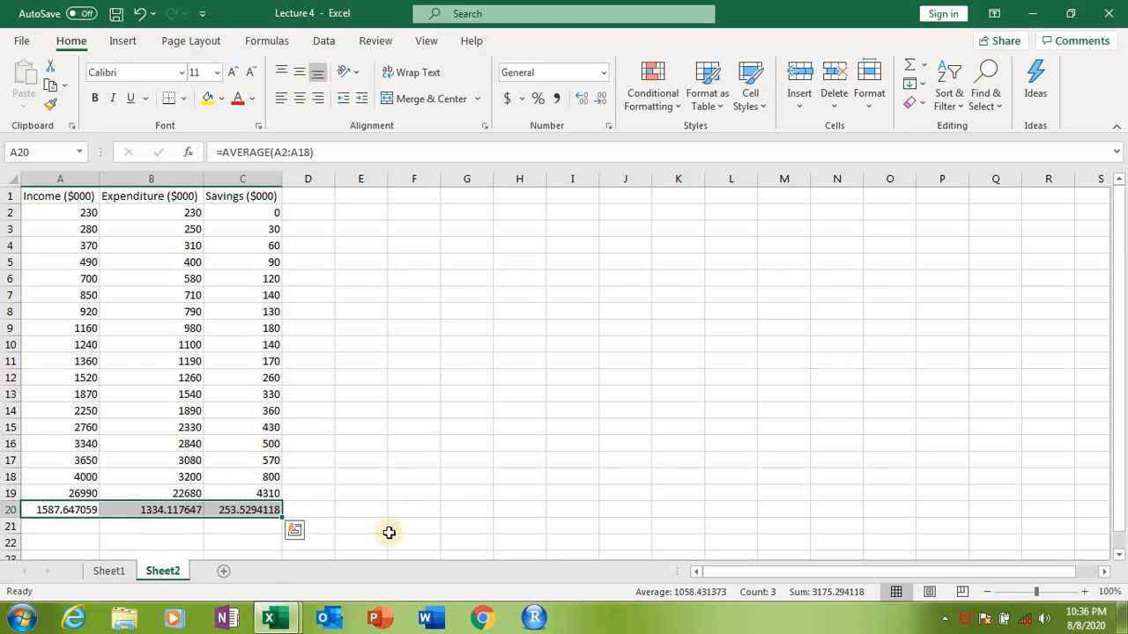
# Step: Count the income entries in cell A21 with =COUNT(A2:A18) and copy the formula across to B21 and C21
pyautogui.click(73, 528)
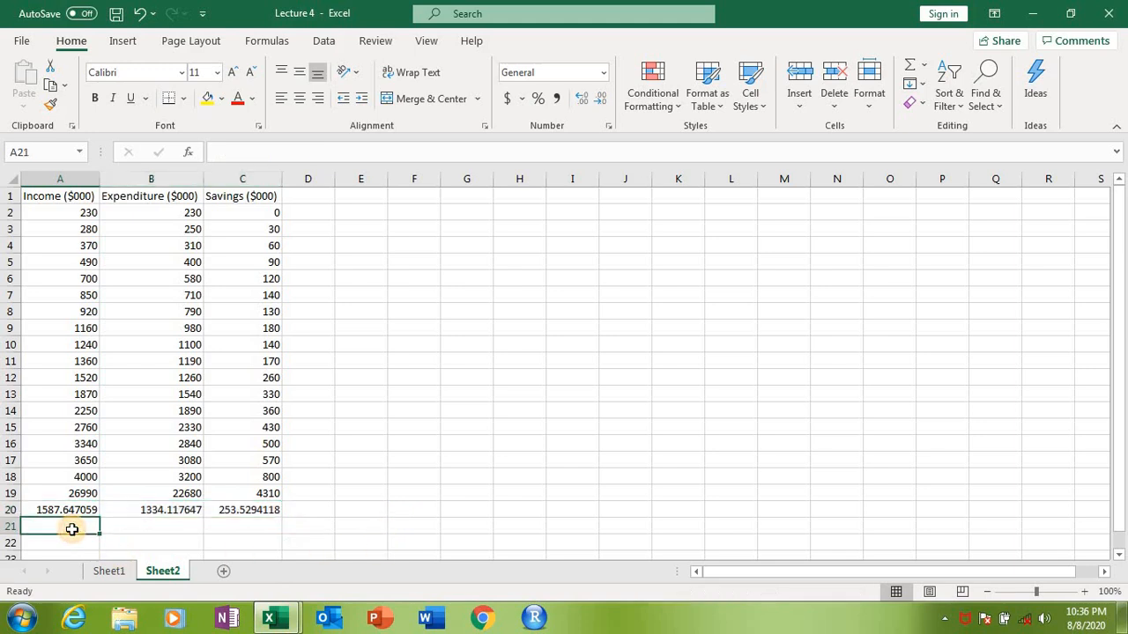
pyautogui.write('=coun')
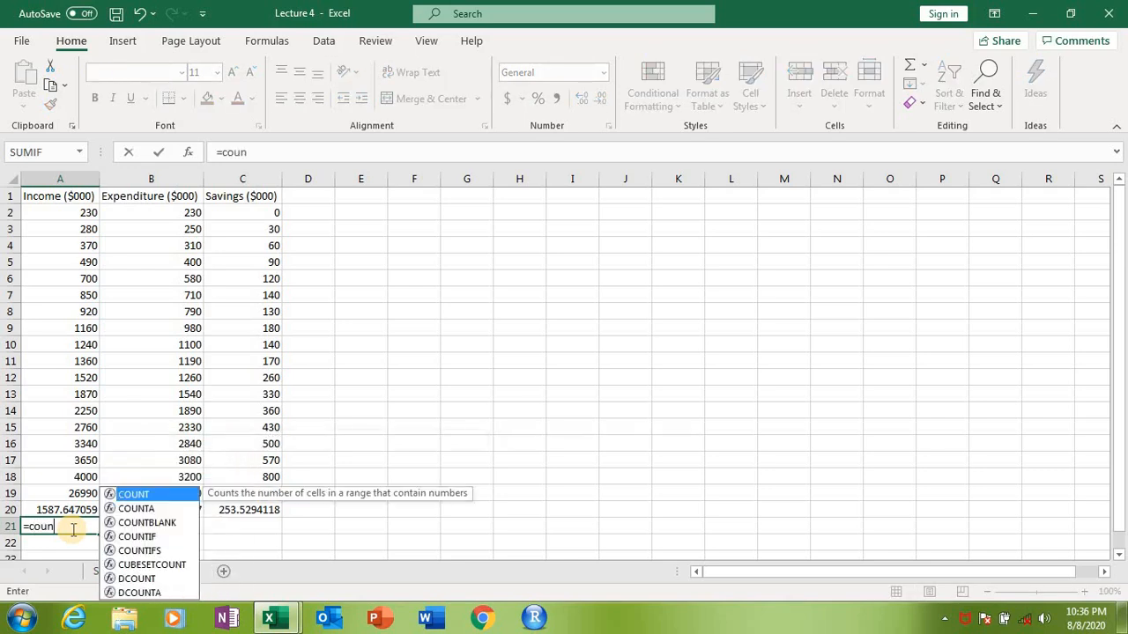
pyautogui.write('t(')
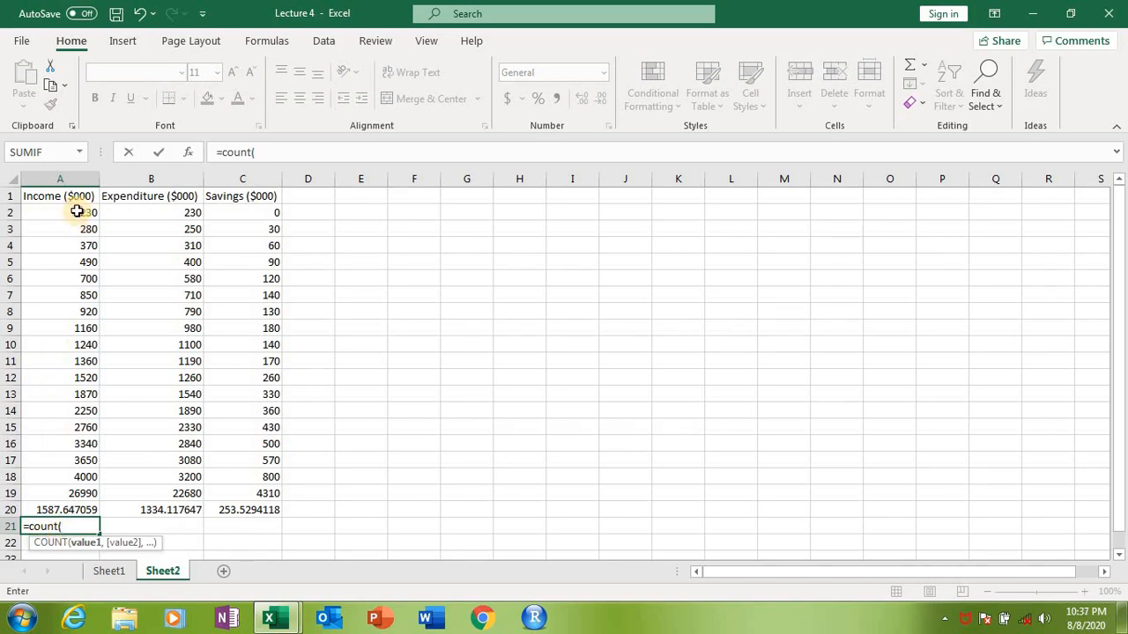
pyautogui.moveTo(81, 211); pyautogui.dragTo(77, 471)
pyautogui.write(')')
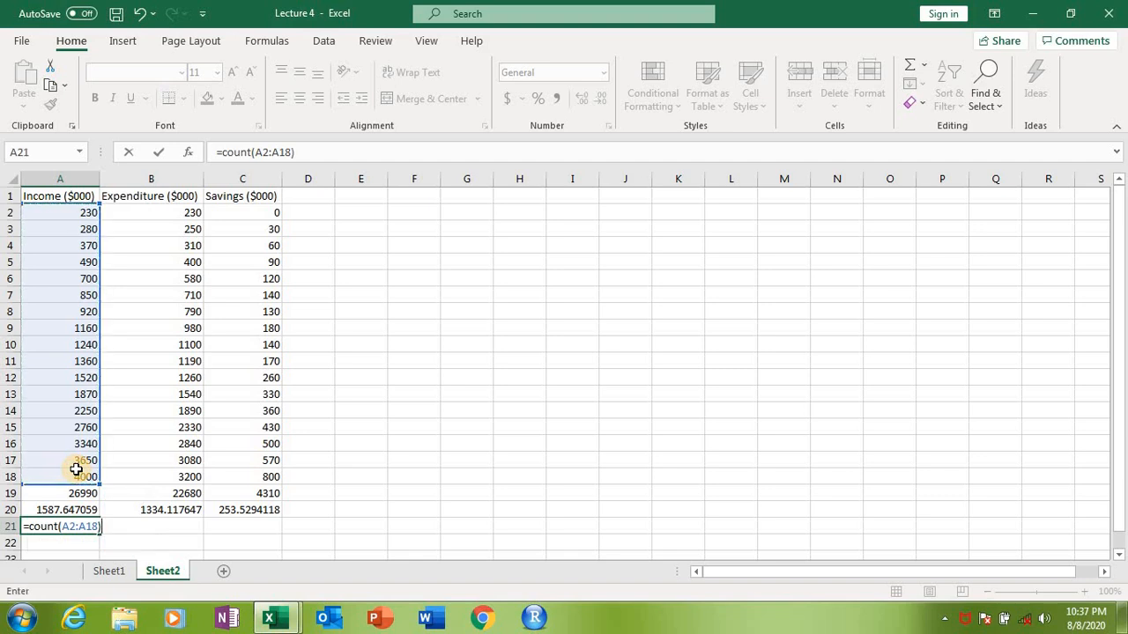
pyautogui.press('Return')
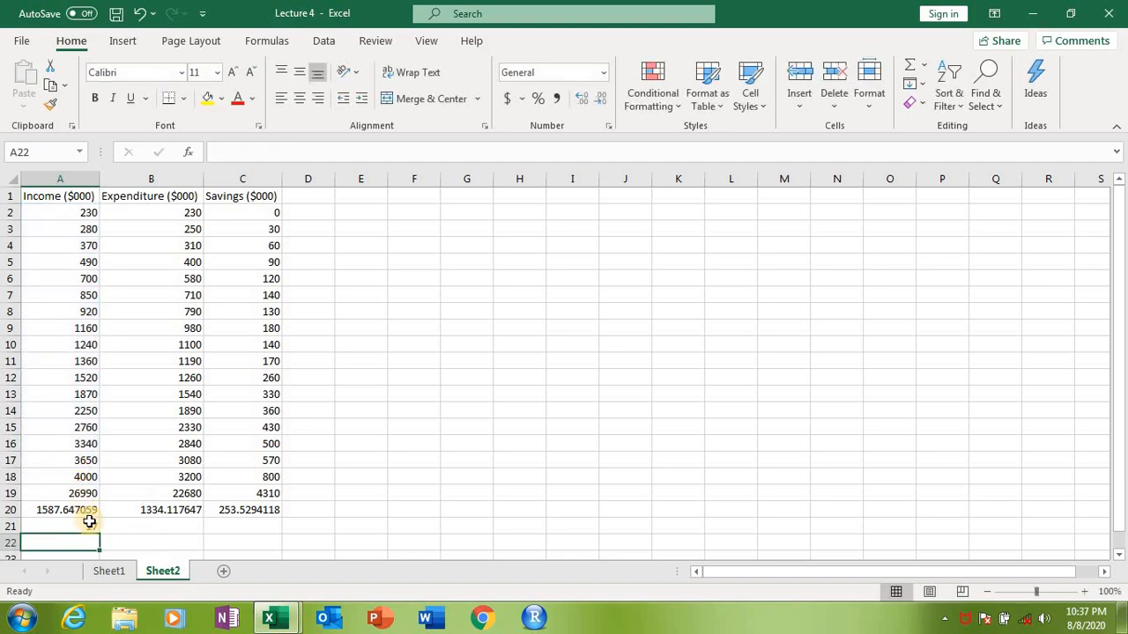
pyautogui.click(95, 529)
pyautogui.moveTo(94, 535); pyautogui.dragTo(97, 534)
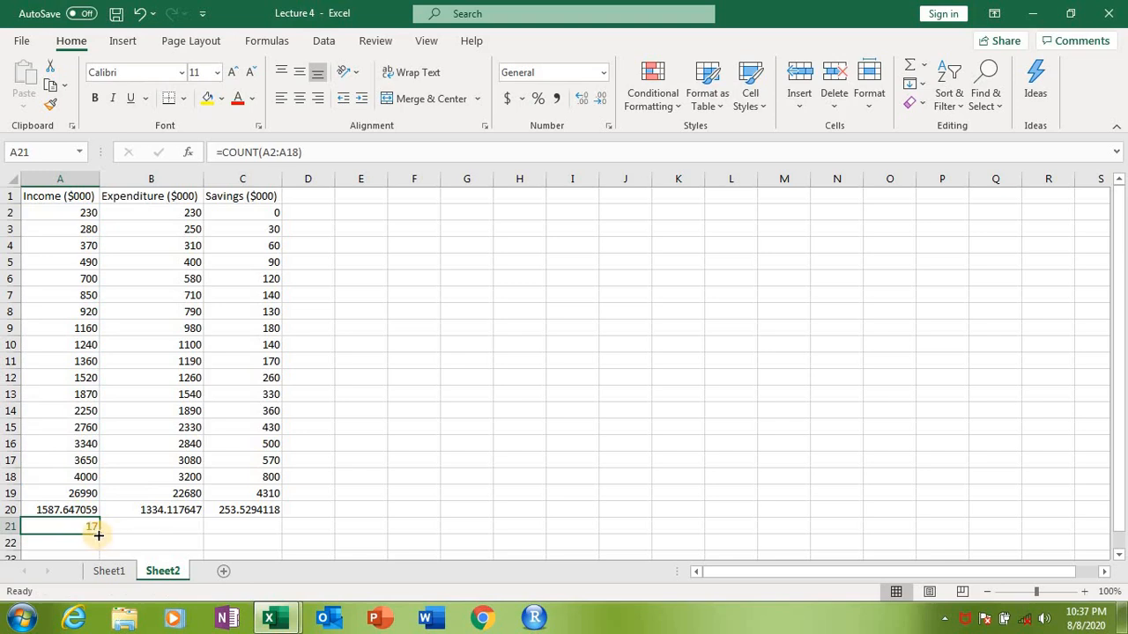
pyautogui.moveTo(99, 535); pyautogui.dragTo(283, 527)
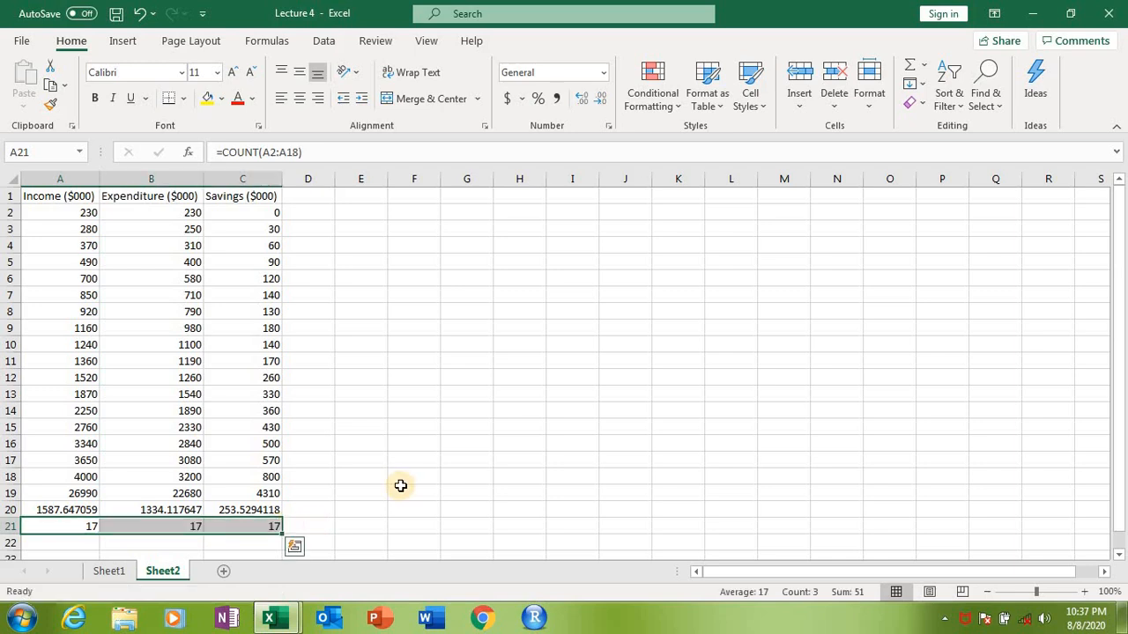